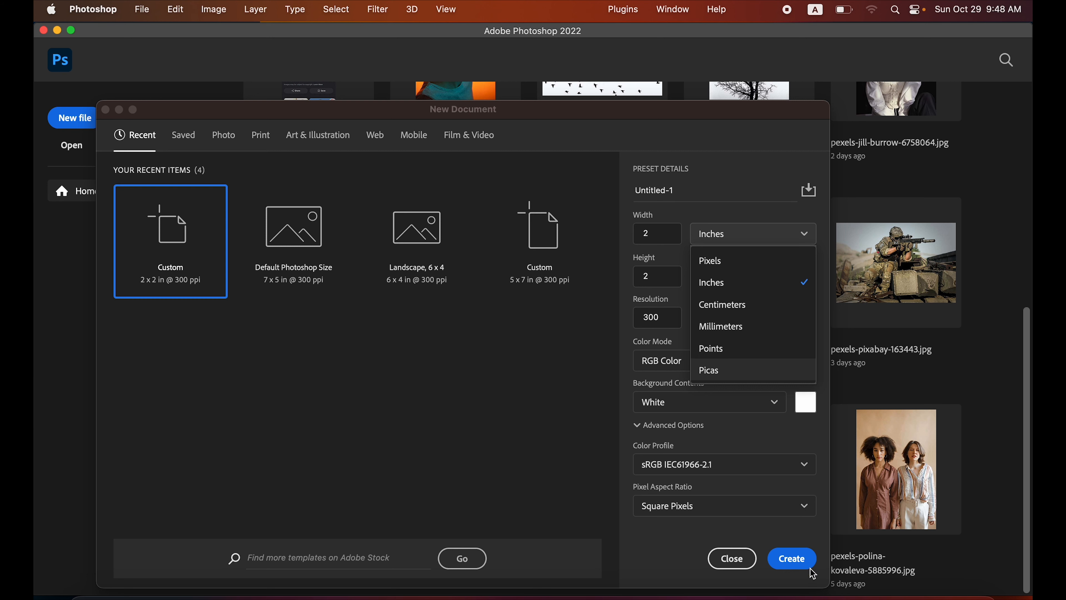
# Create a new 2 x 2 inch document at 300 ppi in RGB Color with a white background.
pyautogui.click(794, 559)
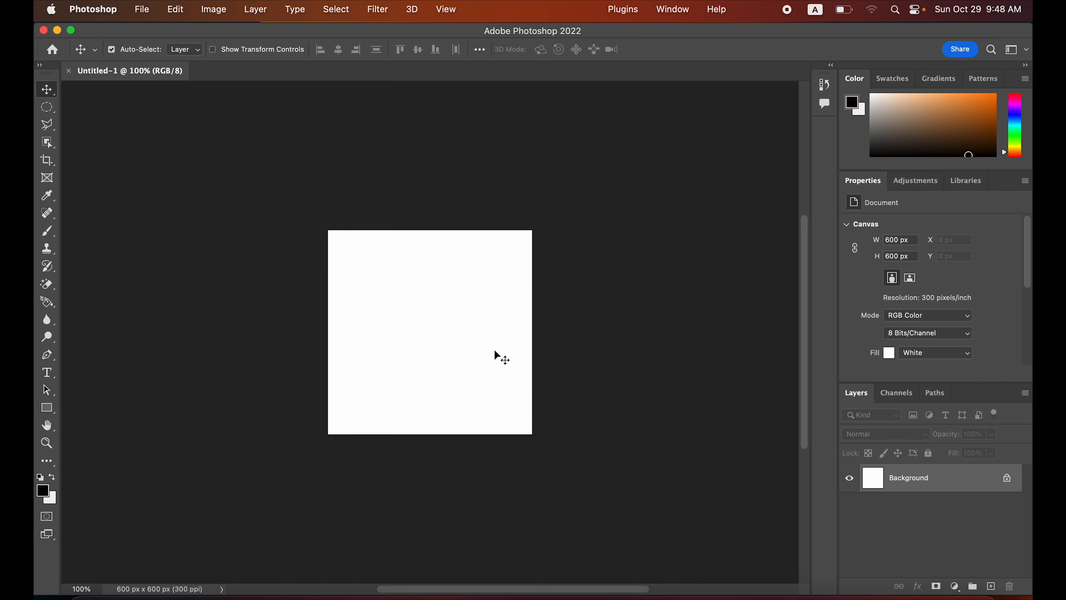
pyautogui.scroll(5, 495, 350)
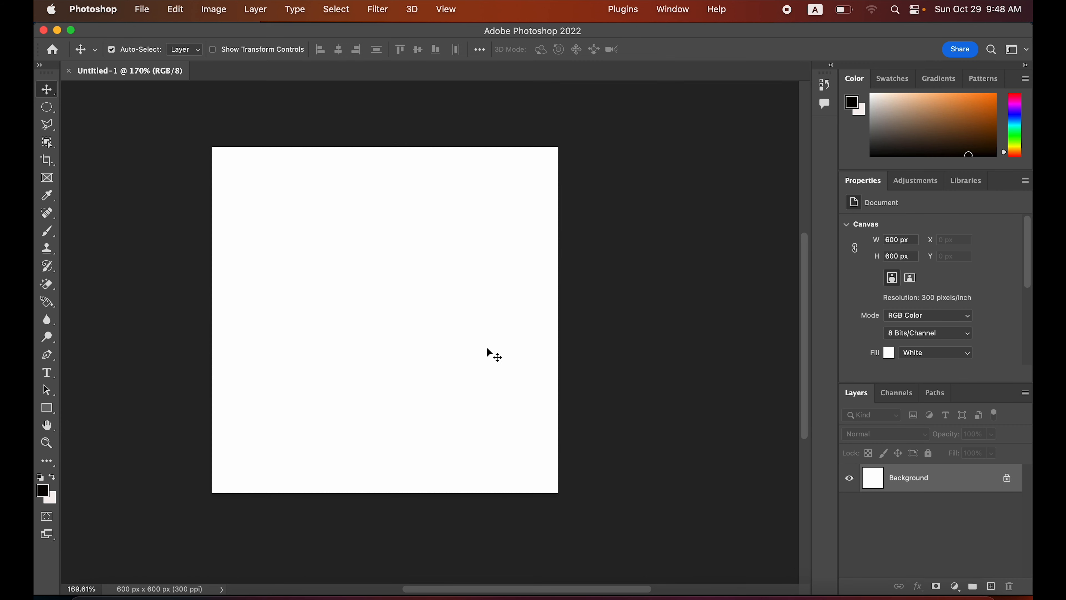
pyautogui.moveTo(471, 327); pyautogui.dragTo(534, 326)
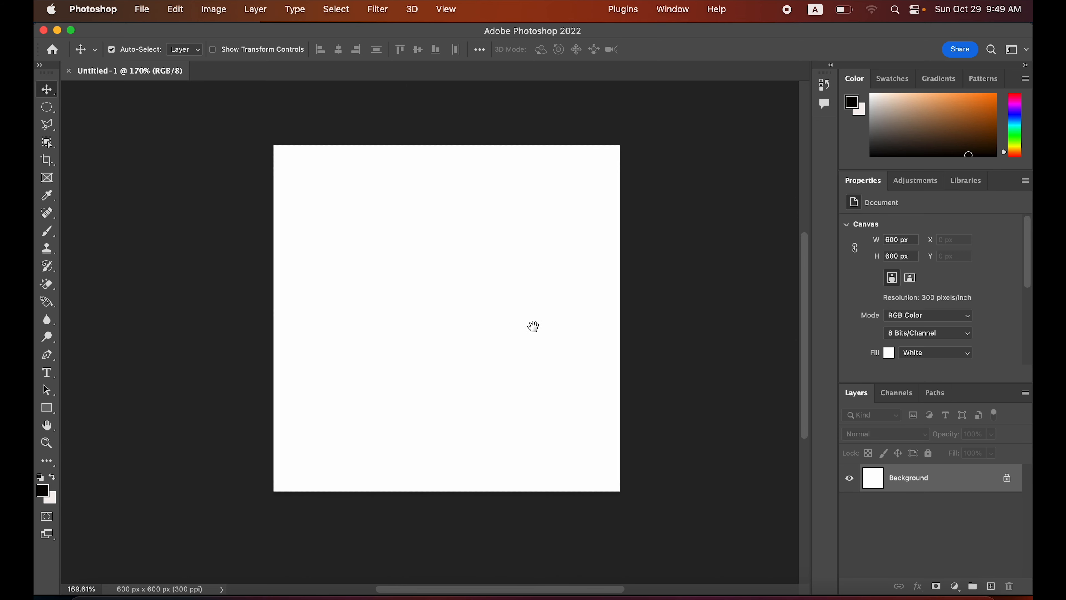
pyautogui.scroll(1, 533, 325)
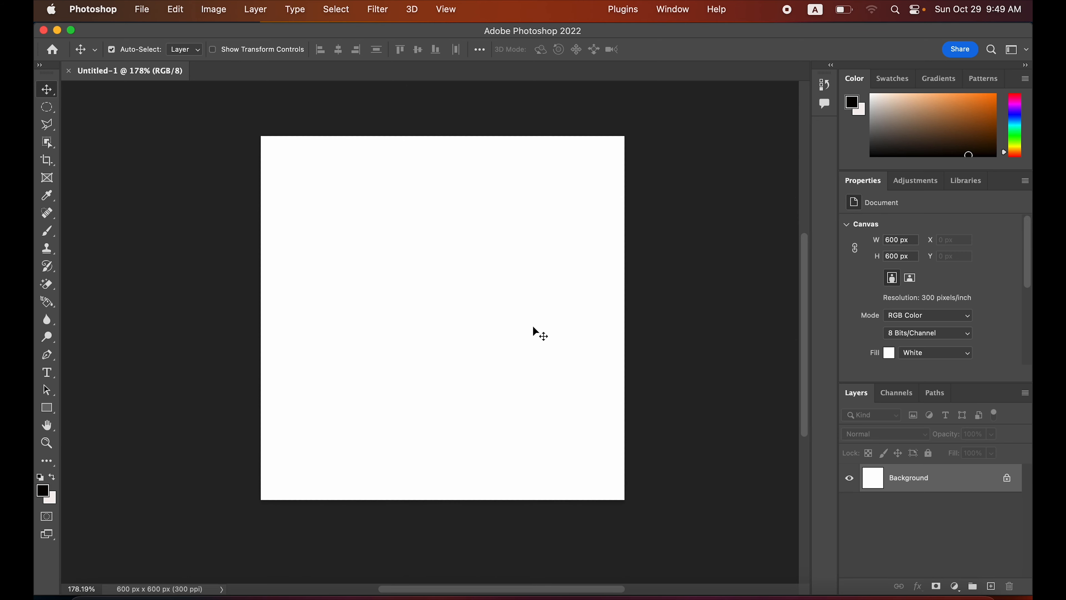
# Set the foreground color to near-black #080807 and fill the Background layer with it.
pyautogui.click(46, 489)
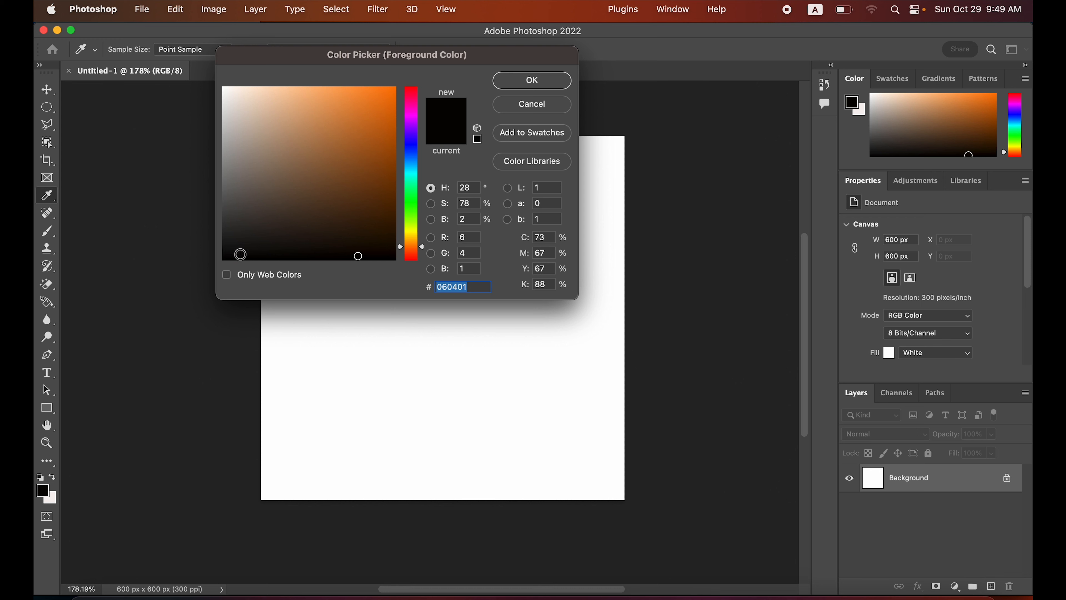
pyautogui.click(240, 253)
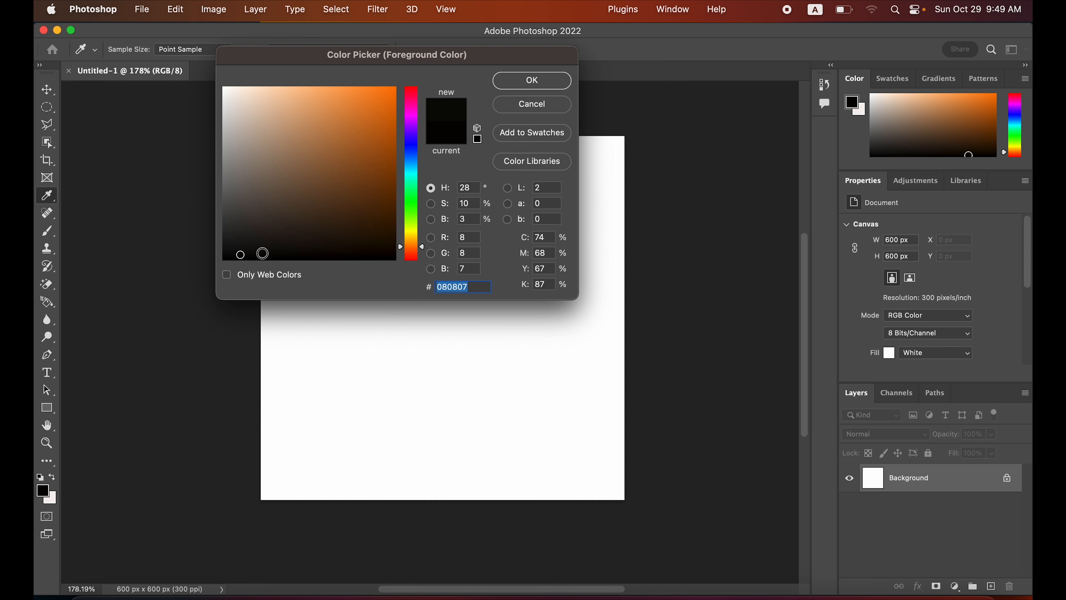
pyautogui.click(523, 86)
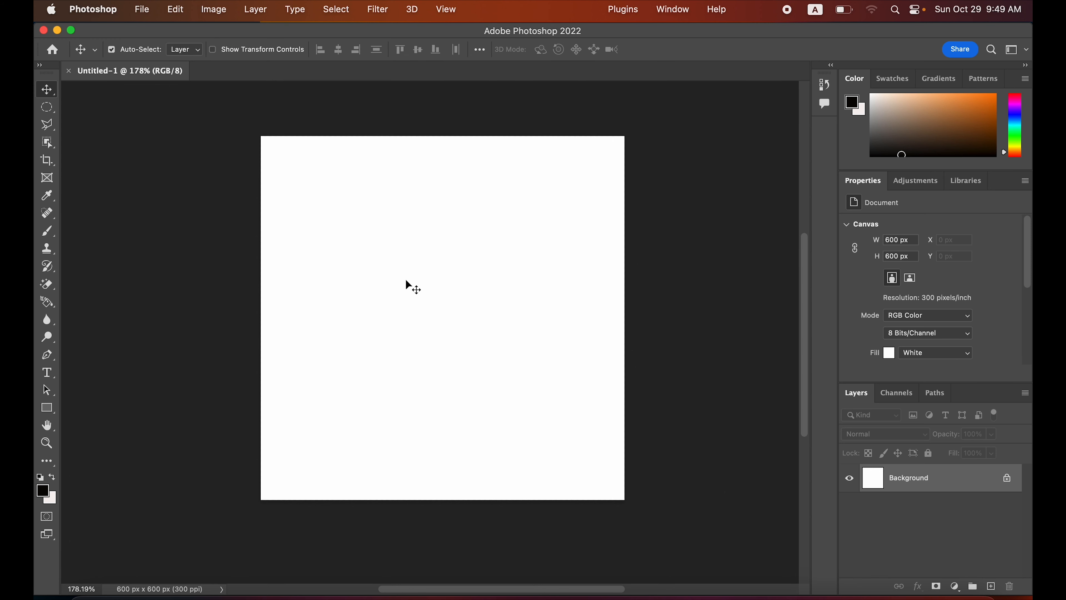
pyautogui.hotkey('alt', 'BackSpace')
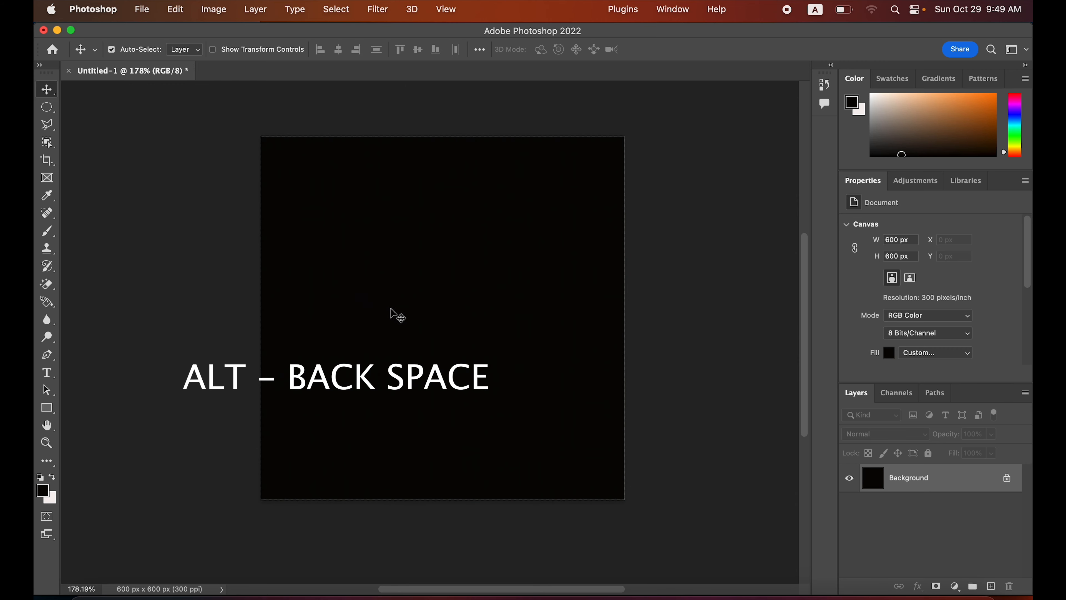
# Apply the Add Noise filter to the black background at 20% with Gaussian distribution and Monochromatic enabled.
pyautogui.scroll(4, 424, 301)
pyautogui.scroll(-3, 423, 301)
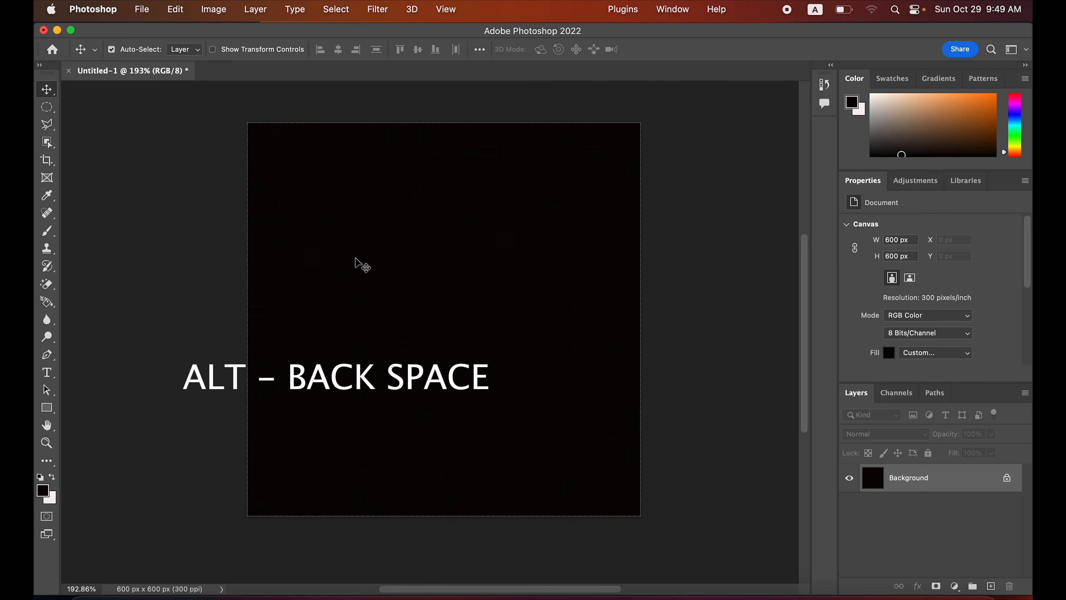
pyautogui.click(379, 10)
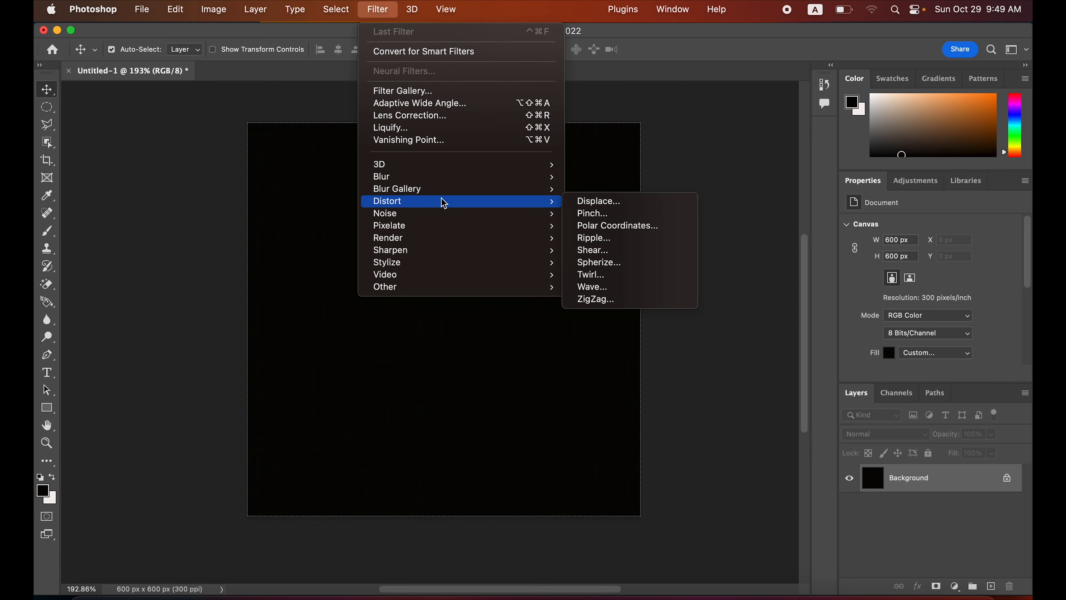
pyautogui.moveTo(418, 216)
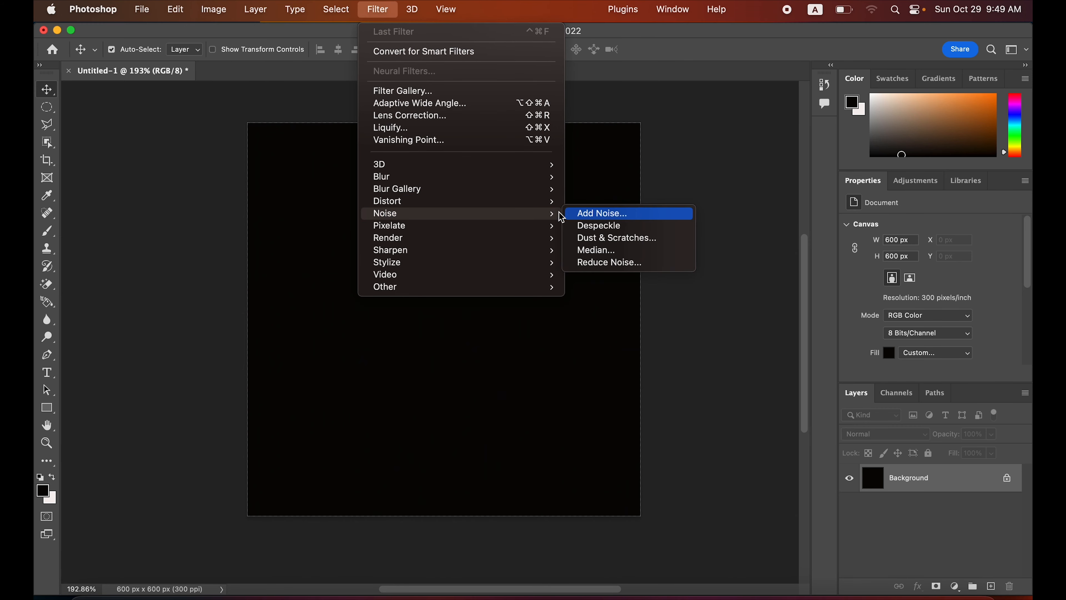
pyautogui.click(593, 218)
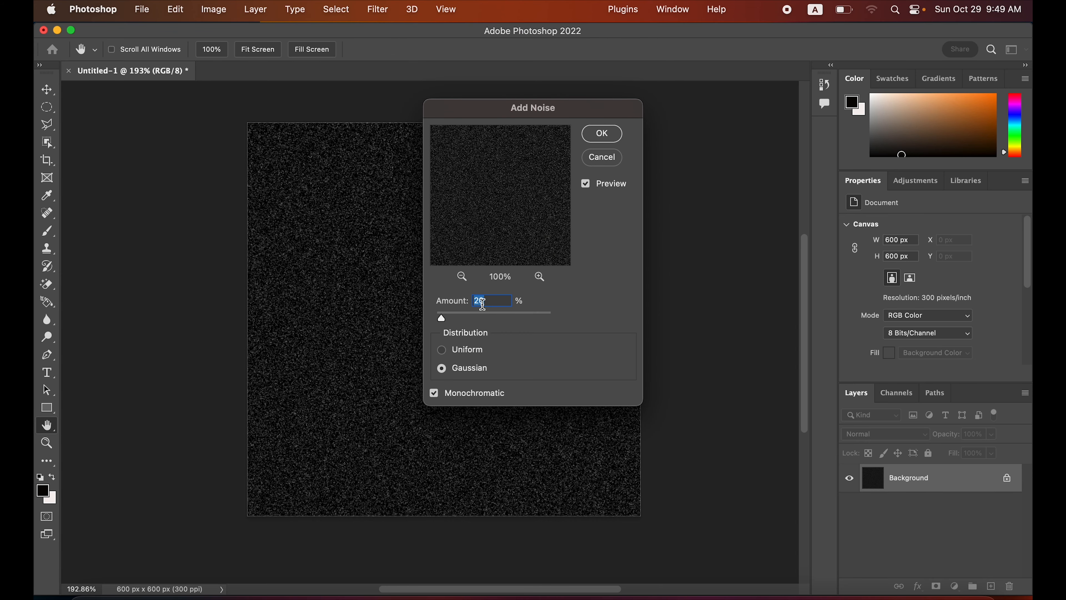
pyautogui.write('20')
pyautogui.click(601, 134)
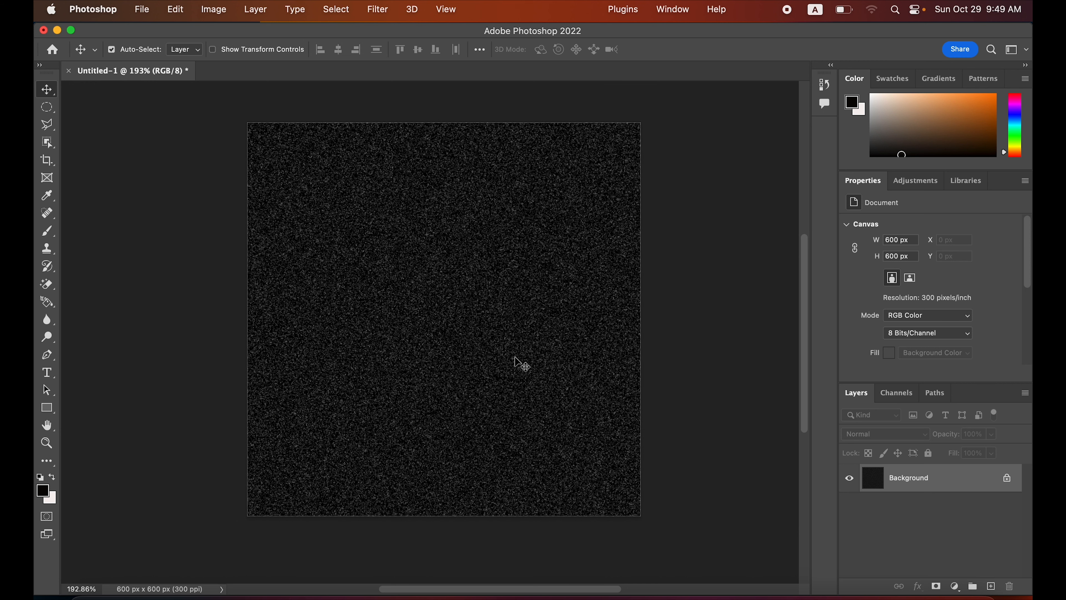
# Apply a Threshold adjustment at level 160 to reduce the noise to sparse white dots.
pyautogui.click(215, 10)
pyautogui.moveTo(248, 51)
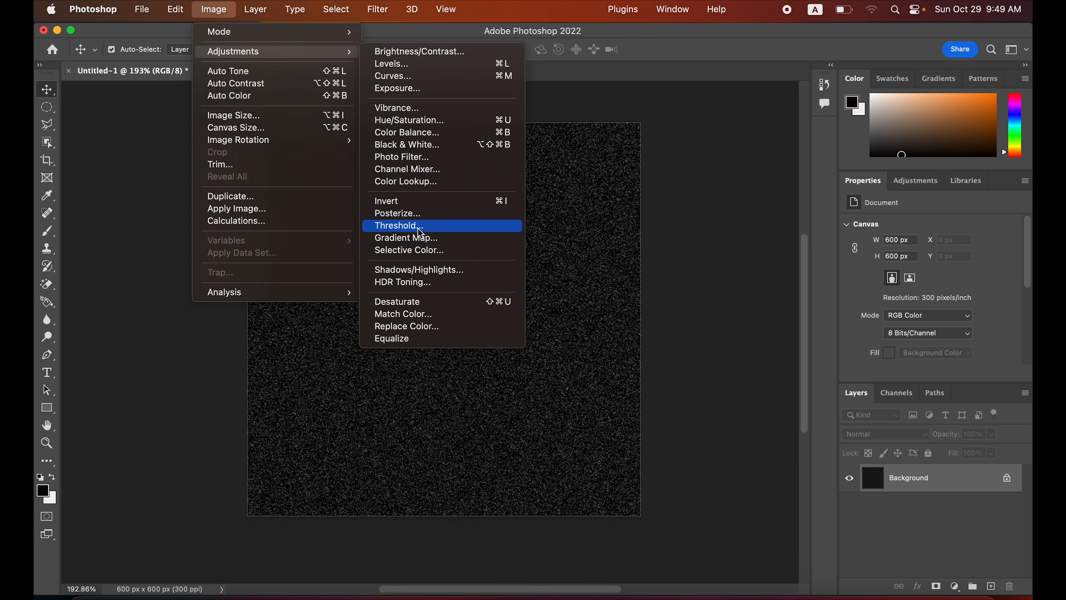
pyautogui.click(427, 229)
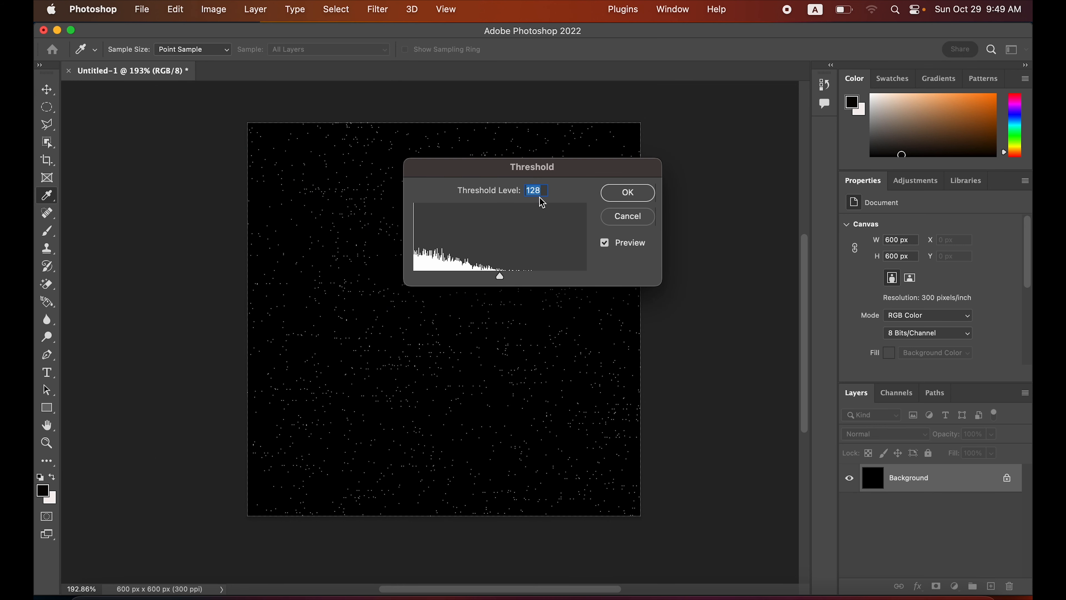
pyautogui.write('1')
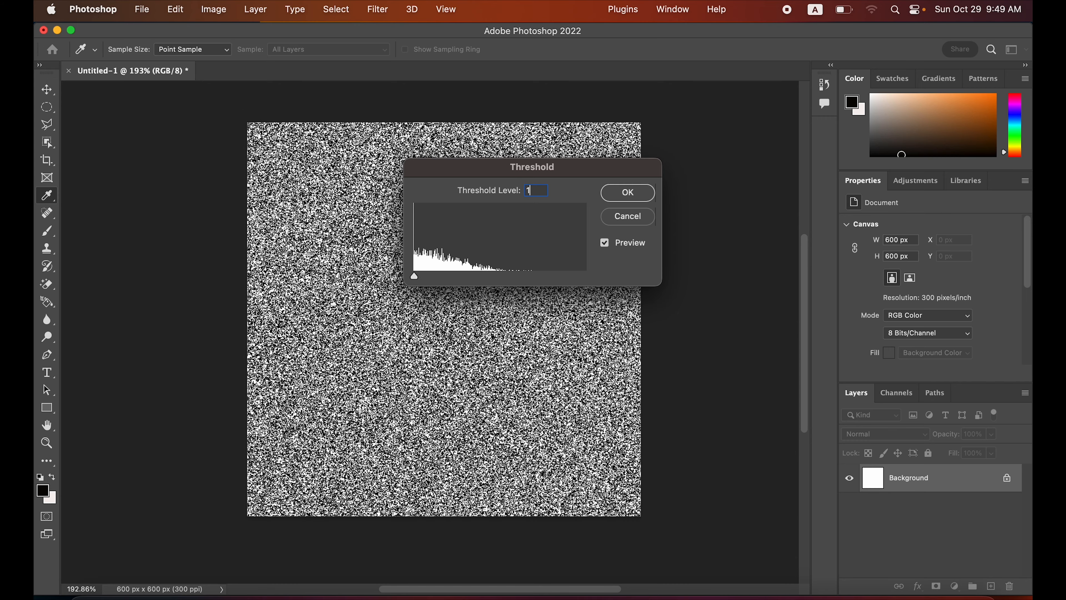
pyautogui.write('60')
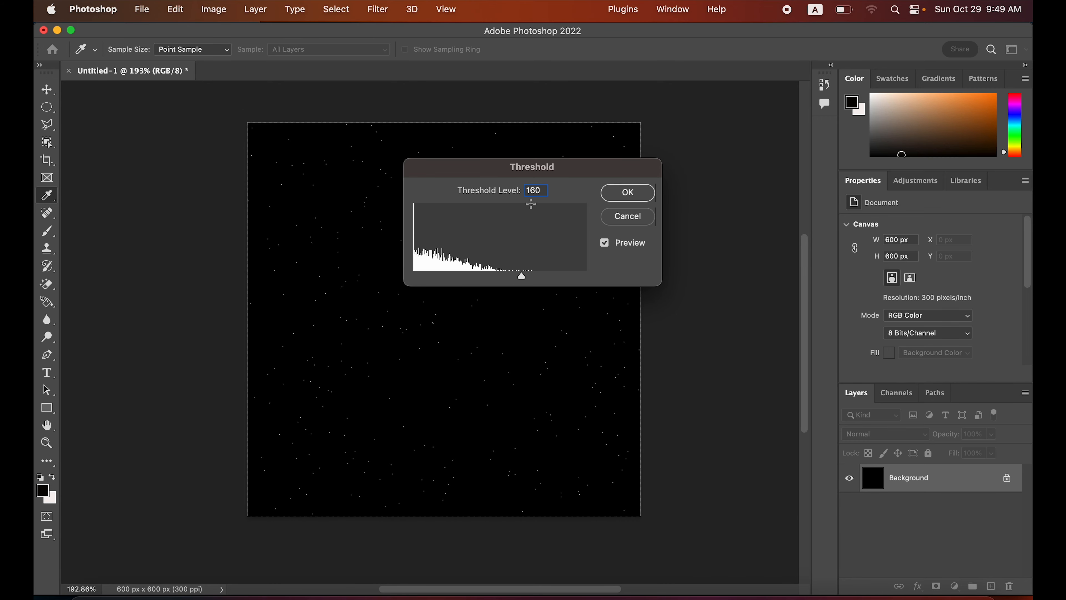
pyautogui.click(641, 201)
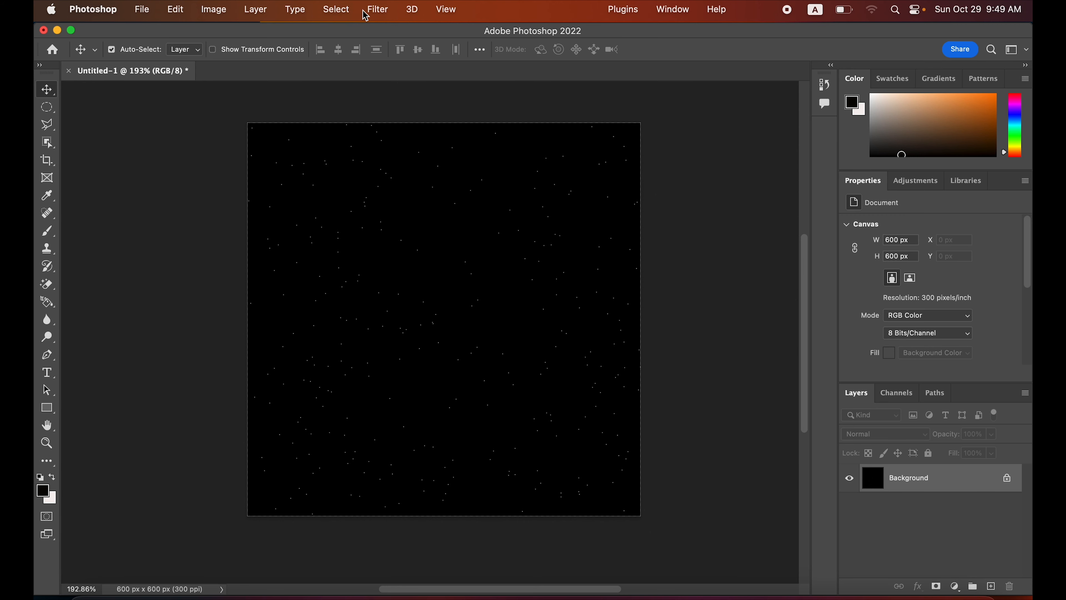
# Apply the Wind filter to the dots using the Wind method with the direction From the Left.
pyautogui.click(377, 9)
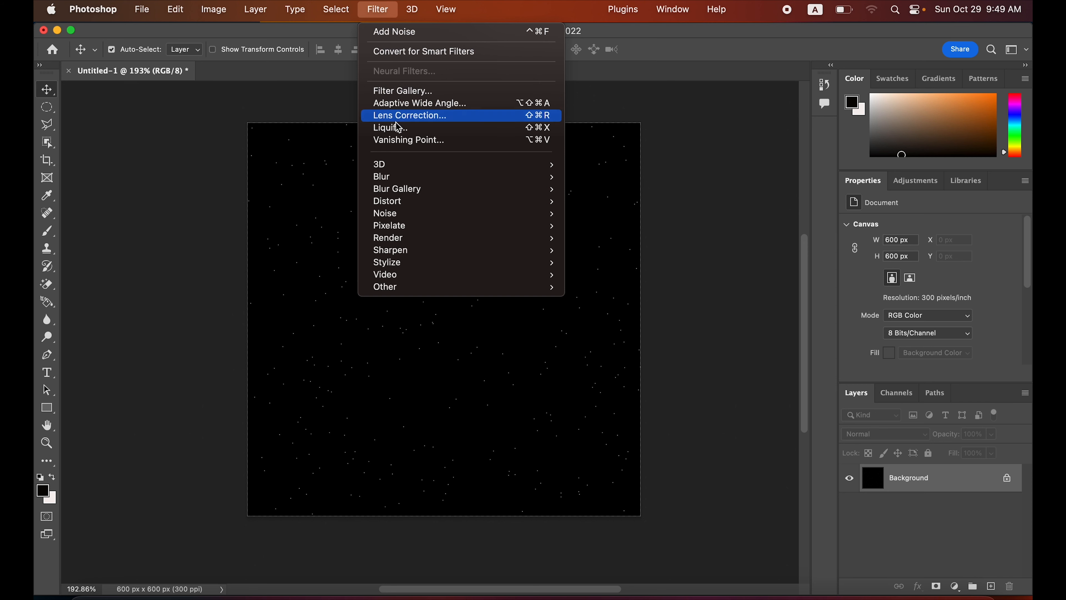
pyautogui.moveTo(410, 250)
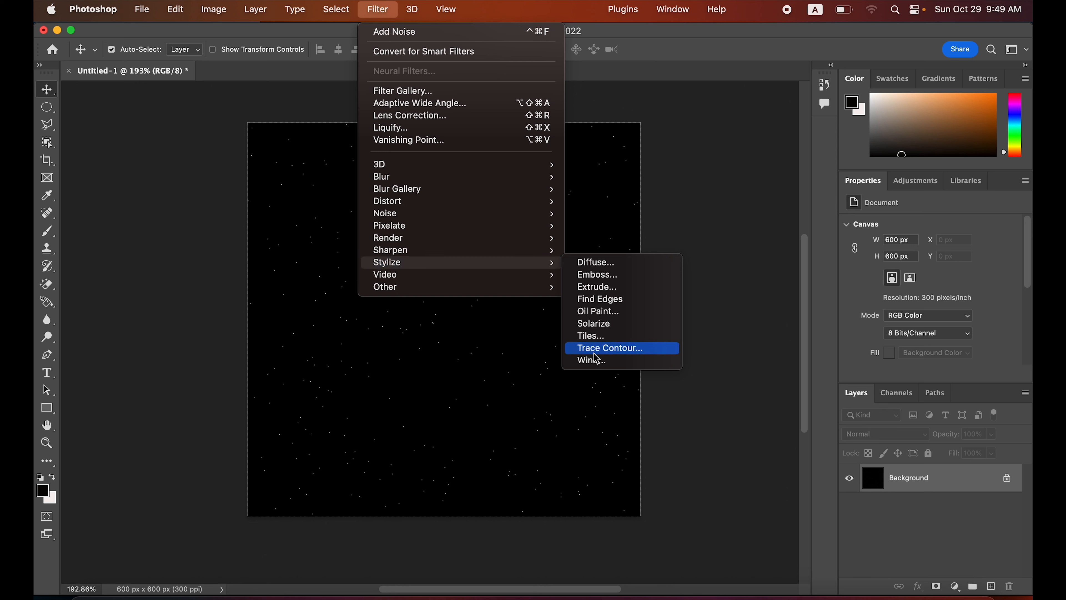
pyautogui.click(607, 361)
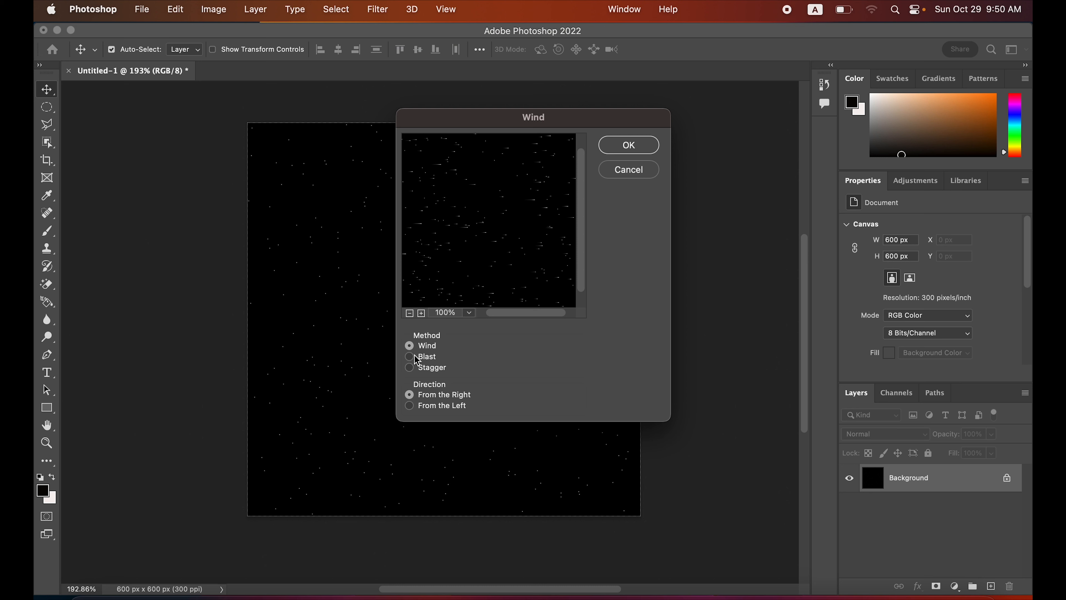
pyautogui.click(410, 408)
pyautogui.click(629, 147)
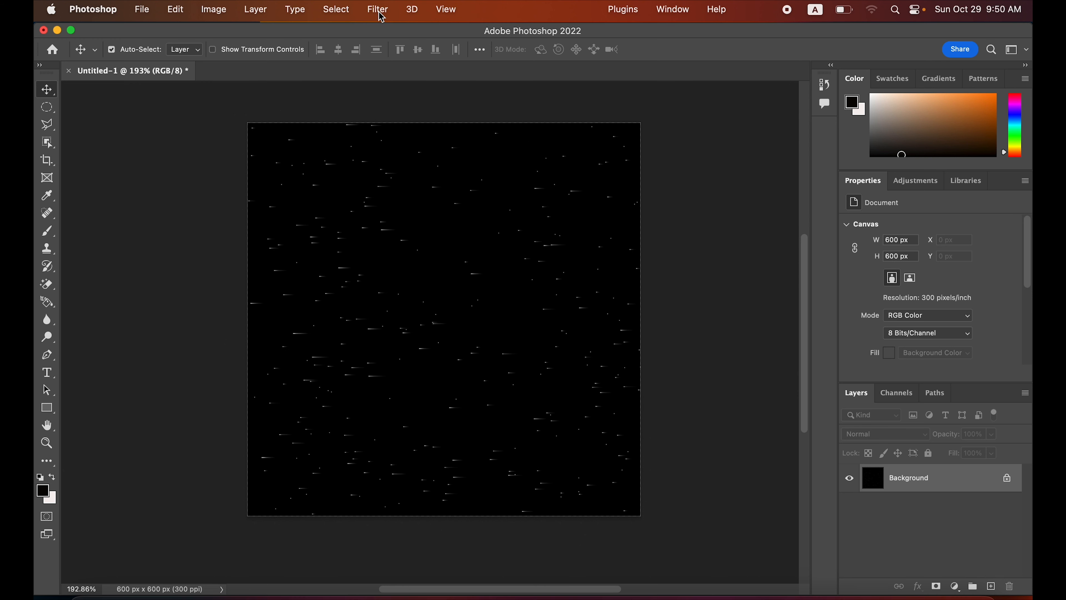
# Reapply the Wind filter three more times to lengthen the white streaks.
pyautogui.hotkey('ctrl', 'alt', 'f')
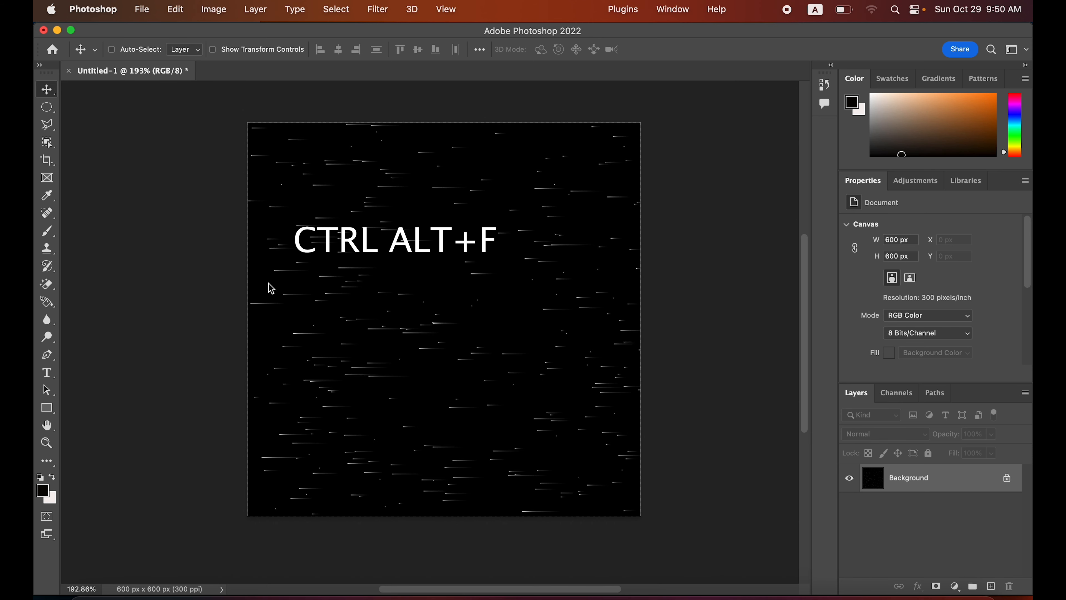
pyautogui.hotkey('ctrl', 'alt', 'f')
pyautogui.hotkey('ctrl', 'alt', 'f')
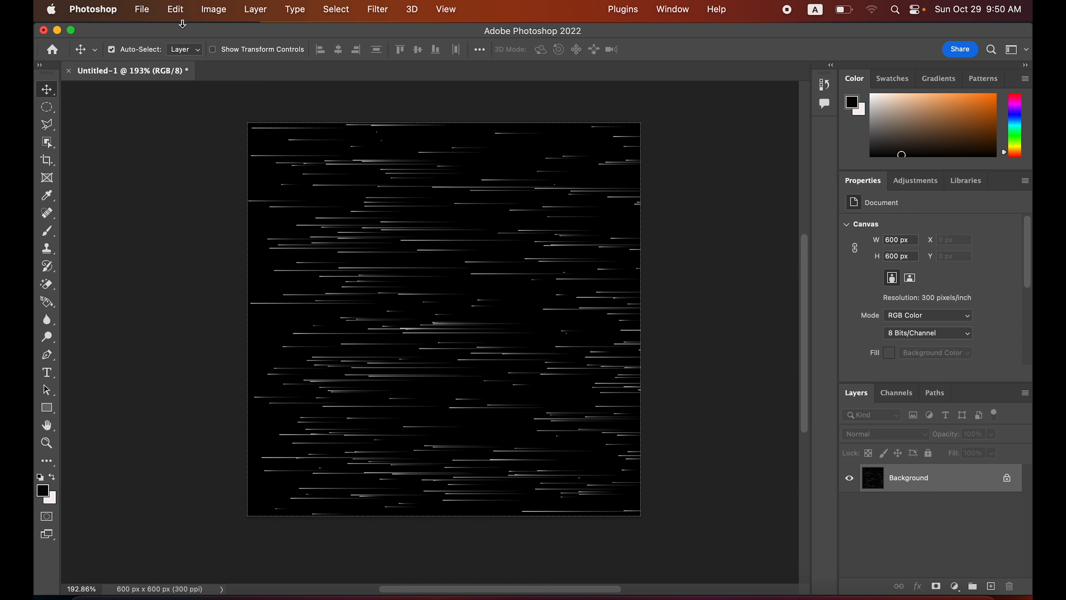
# Rotate the whole image 90° counter clockwise so the streaks run vertically.
pyautogui.click(215, 10)
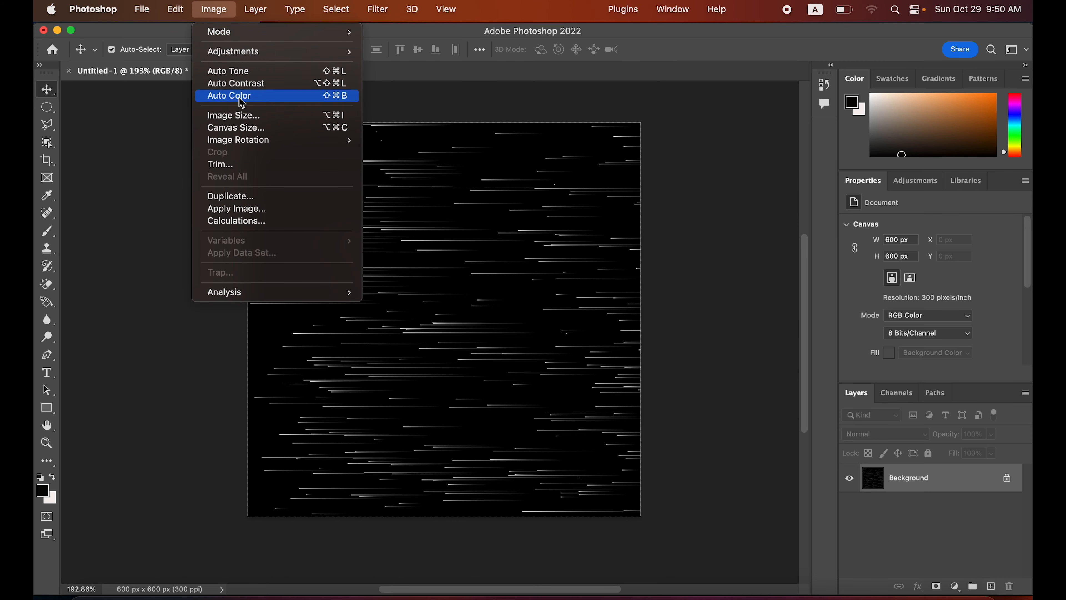
pyautogui.moveTo(266, 145)
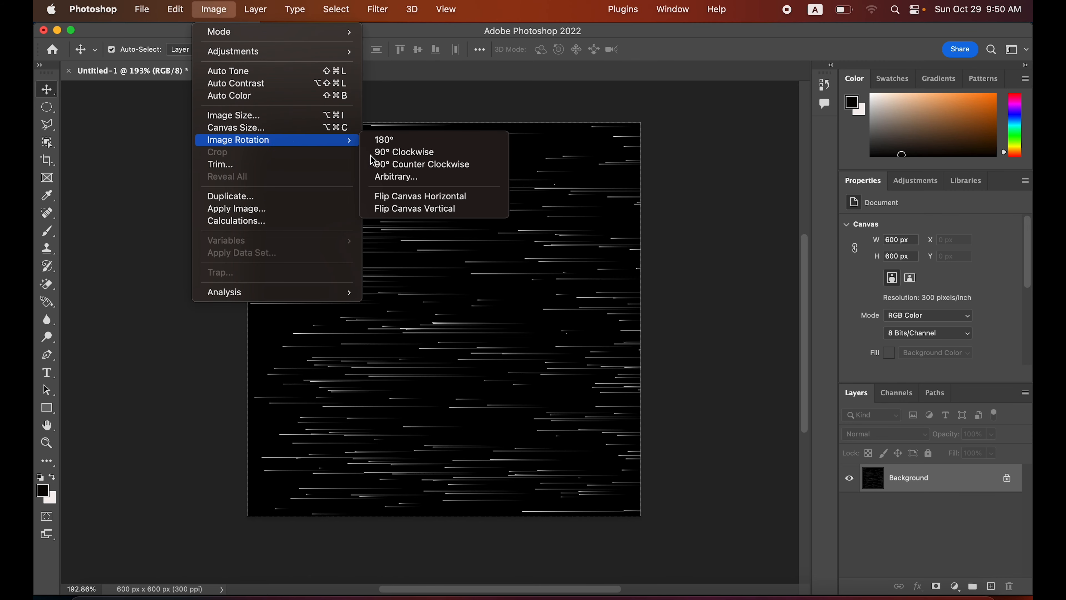
pyautogui.click(409, 166)
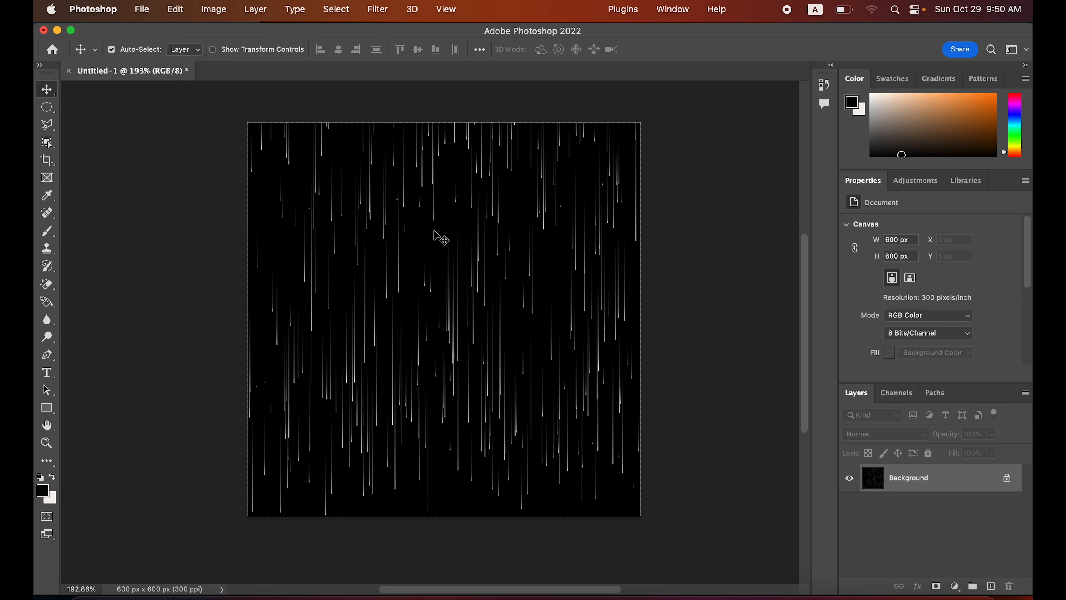
# Apply the Polar Coordinates distortion to the vertical streaks with the Rectangular to Polar option.
pyautogui.click(376, 10)
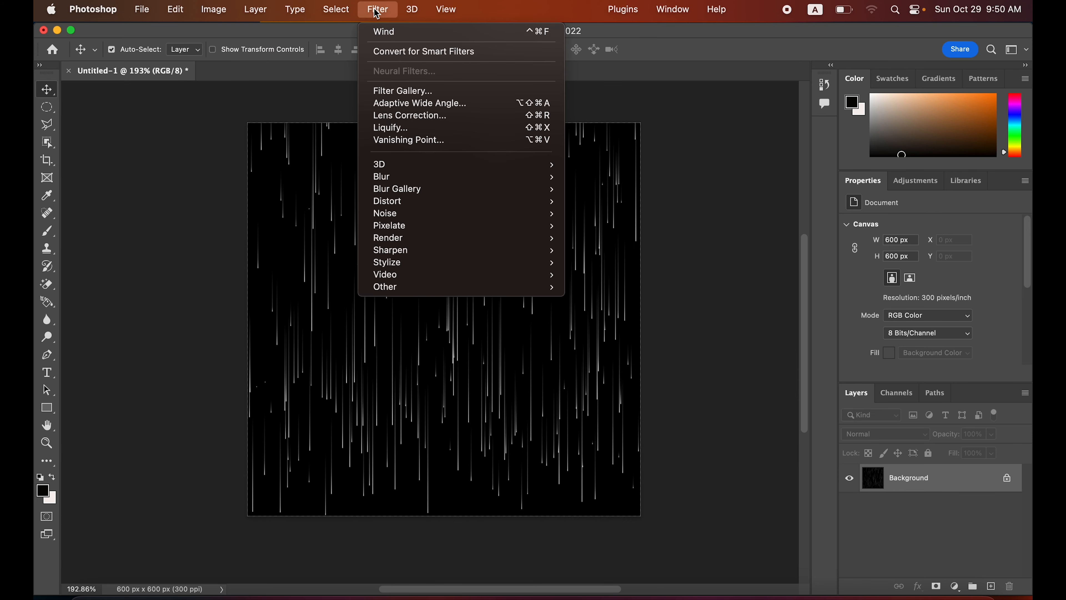
pyautogui.moveTo(394, 218)
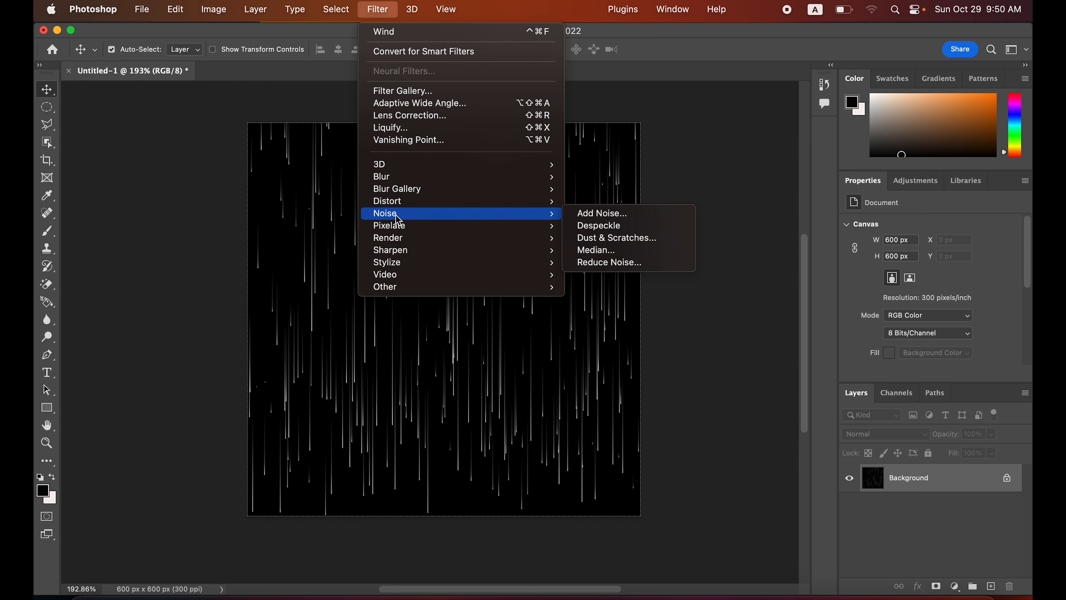
pyautogui.moveTo(405, 258)
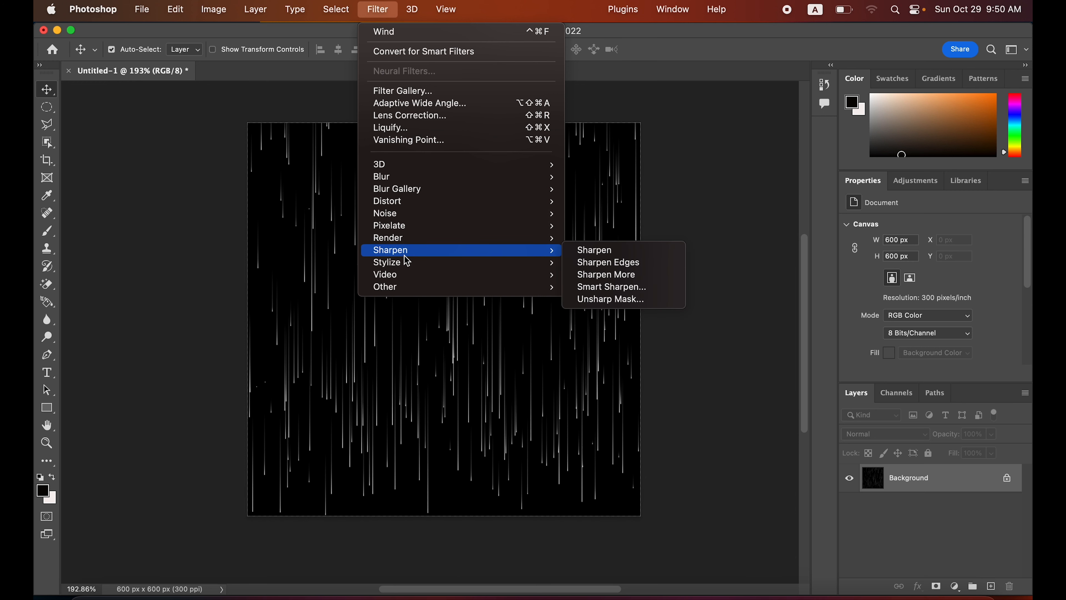
pyautogui.moveTo(402, 288)
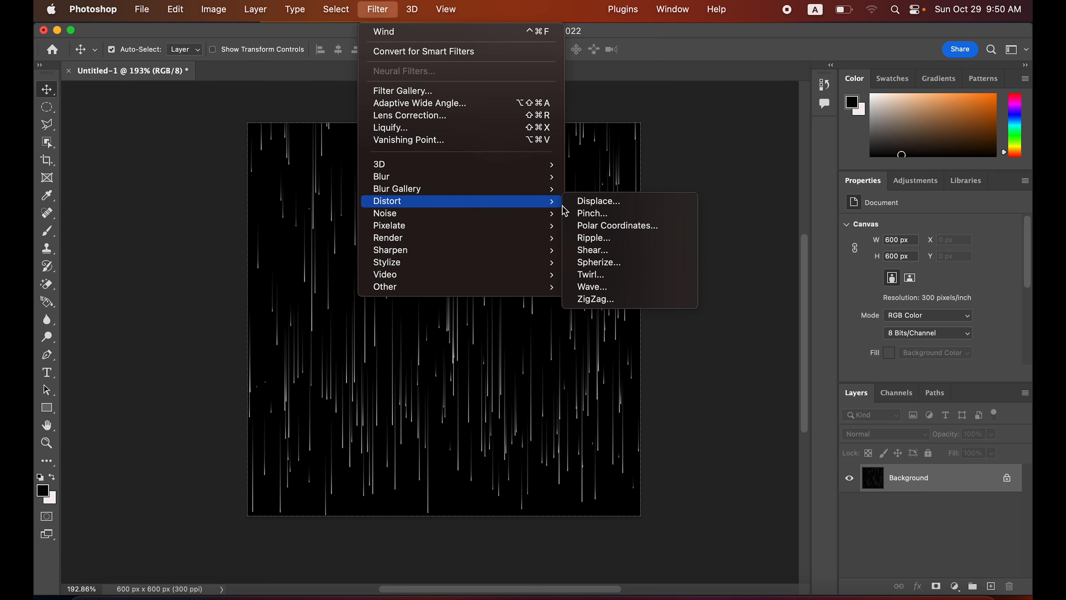
pyautogui.click(613, 229)
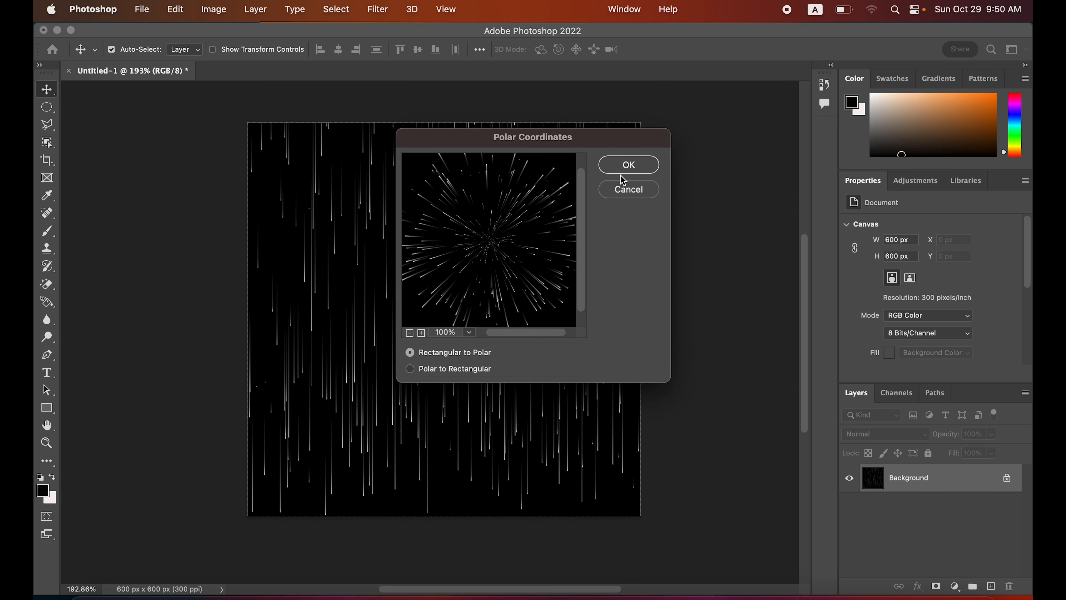
pyautogui.click(629, 165)
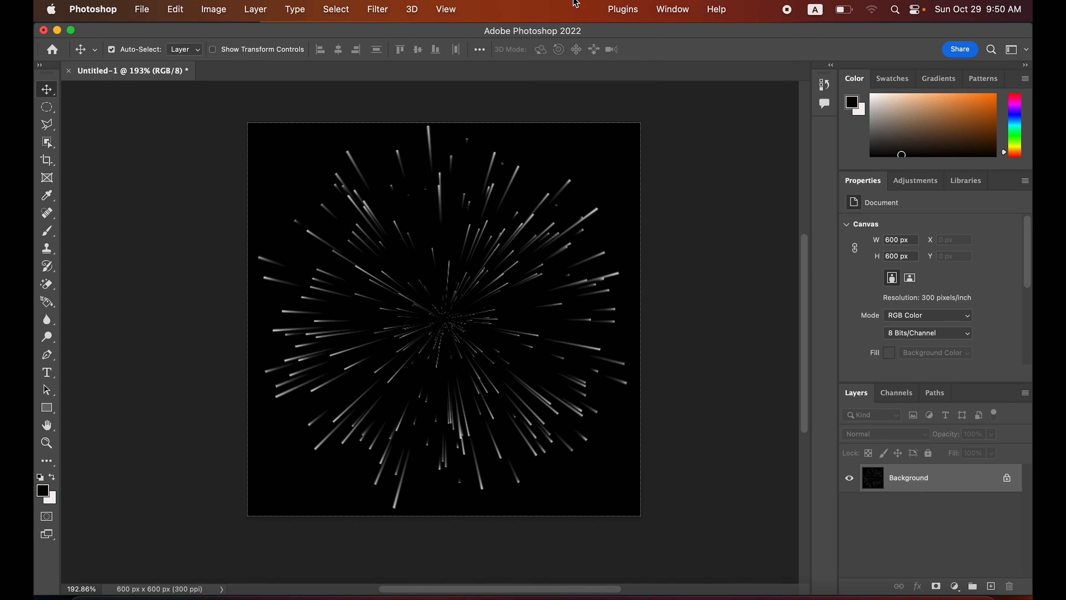
pyautogui.scroll(3, 484, 326)
pyautogui.scroll(-5, 488, 319)
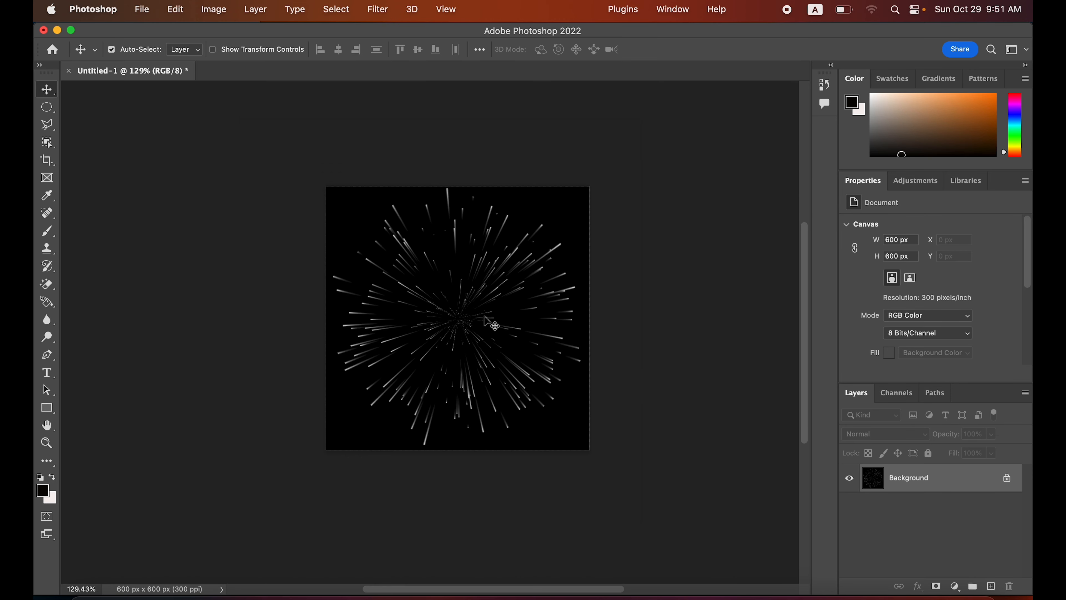
pyautogui.scroll(5, 485, 317)
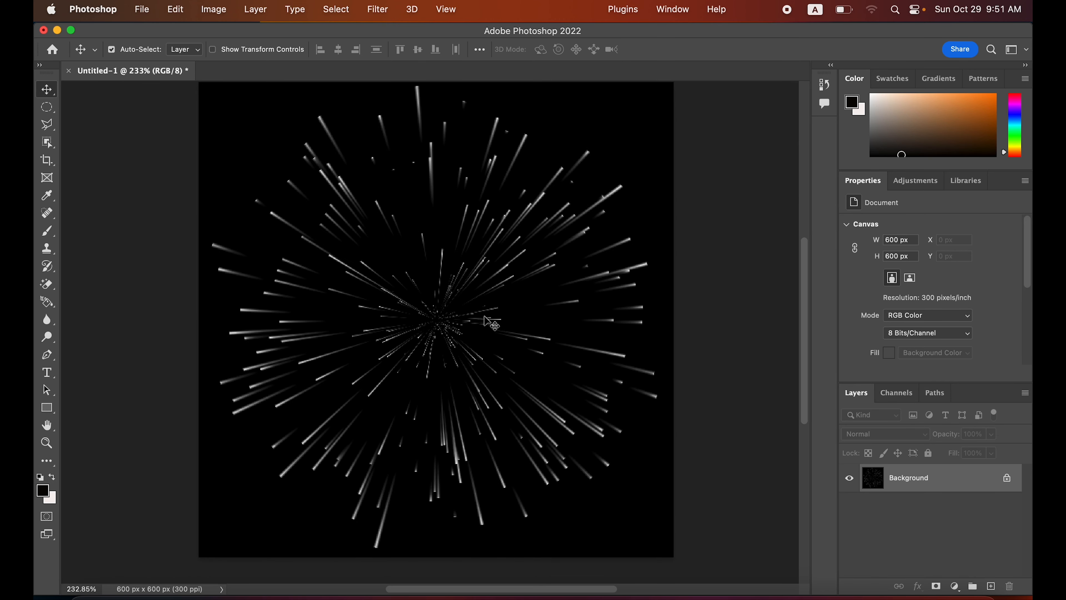
# Unlock the Background layer holding the radial burst so it becomes a regular editable layer.
pyautogui.scroll(-5, 484, 315)
pyautogui.scroll(4, 484, 315)
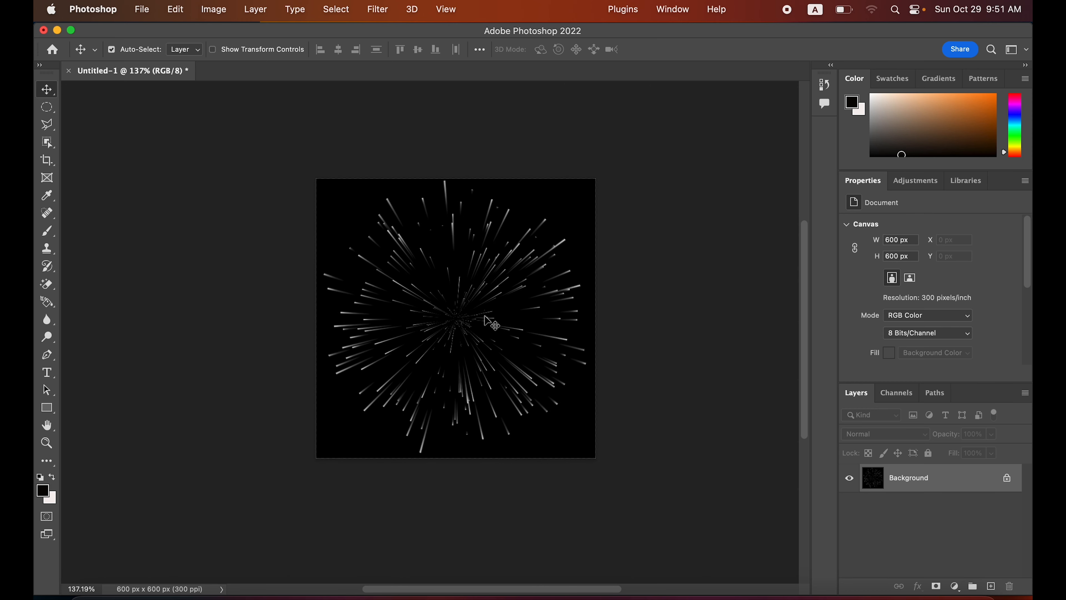
pyautogui.scroll(1, 491, 323)
pyautogui.scroll(3, 489, 319)
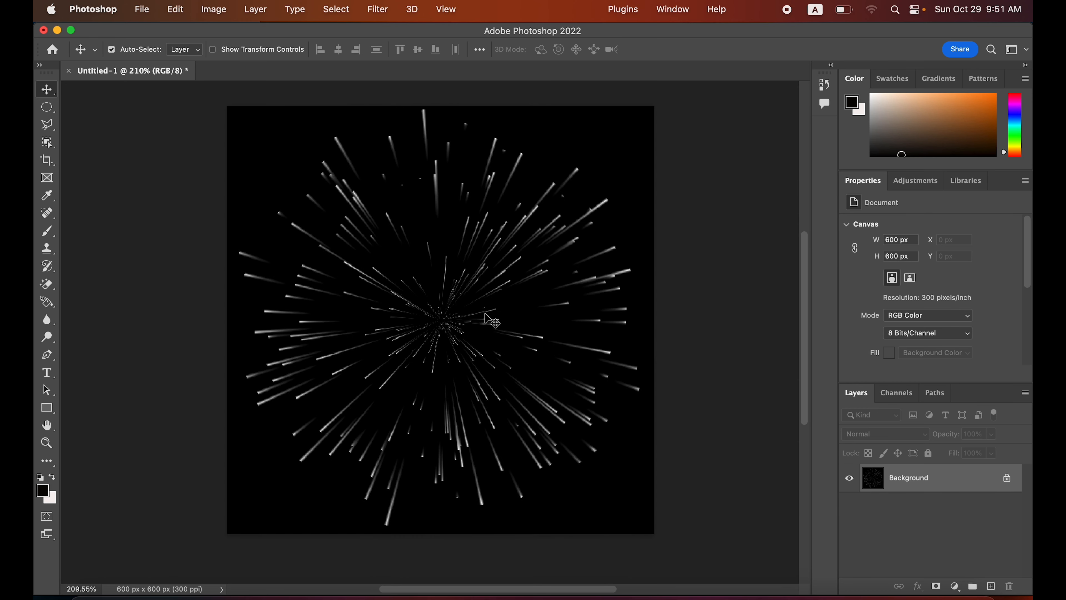
pyautogui.click(1007, 479)
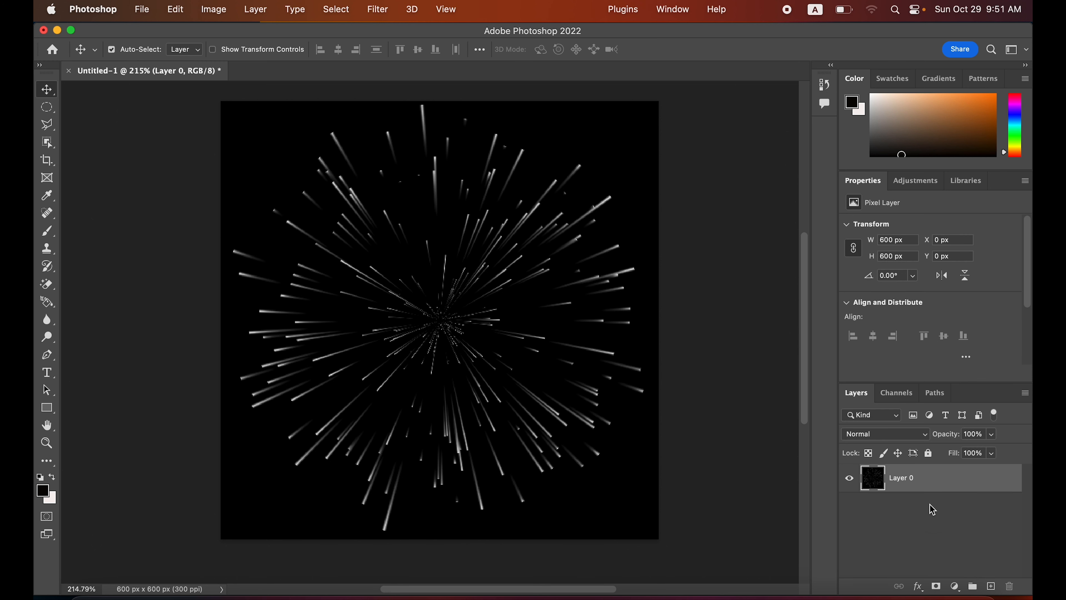
# Add a Gradient fill layer above the burst layer and move its settings dialog clear of the canvas centre.
pyautogui.moveTo(969, 397); pyautogui.dragTo(951, 175)
pyautogui.click(904, 310)
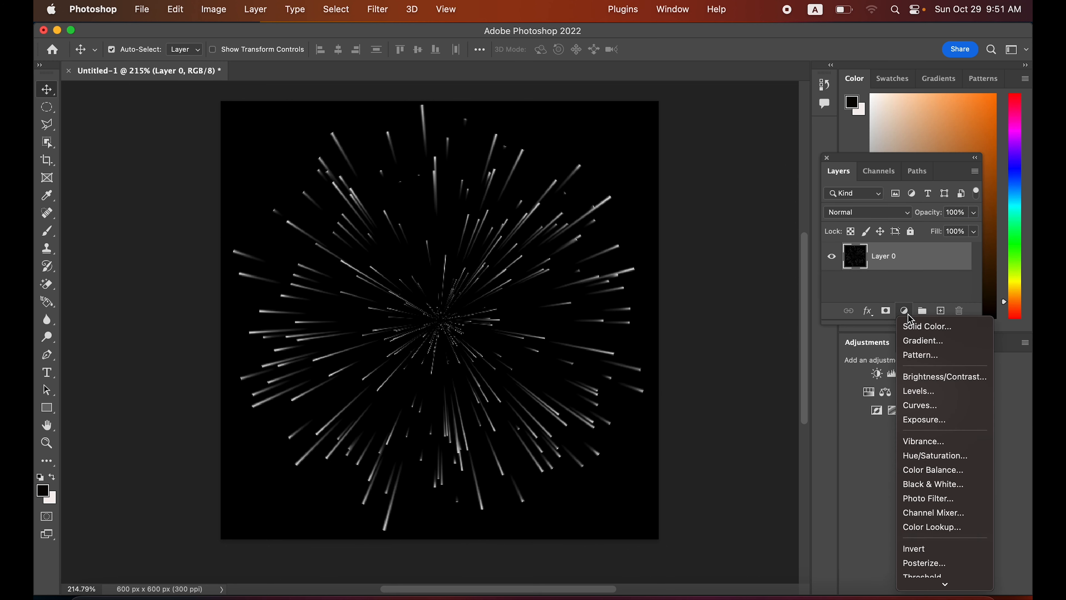
pyautogui.click(924, 341)
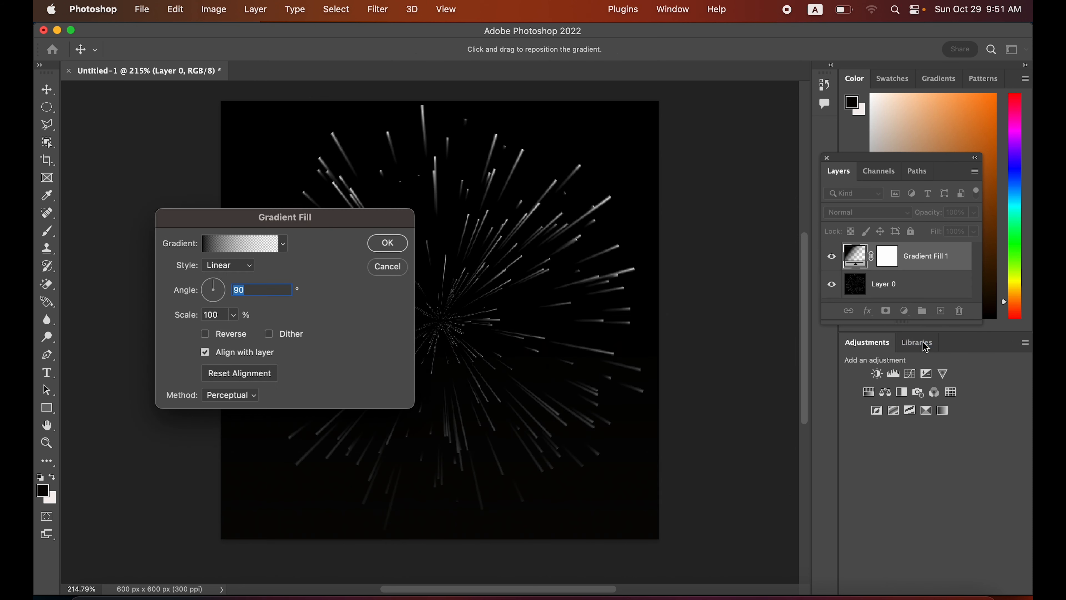
pyautogui.moveTo(239, 223); pyautogui.dragTo(634, 124)
# Choose the pink, orange and navy gradient from the Purples preset group for the fill layer.
pyautogui.click(679, 145)
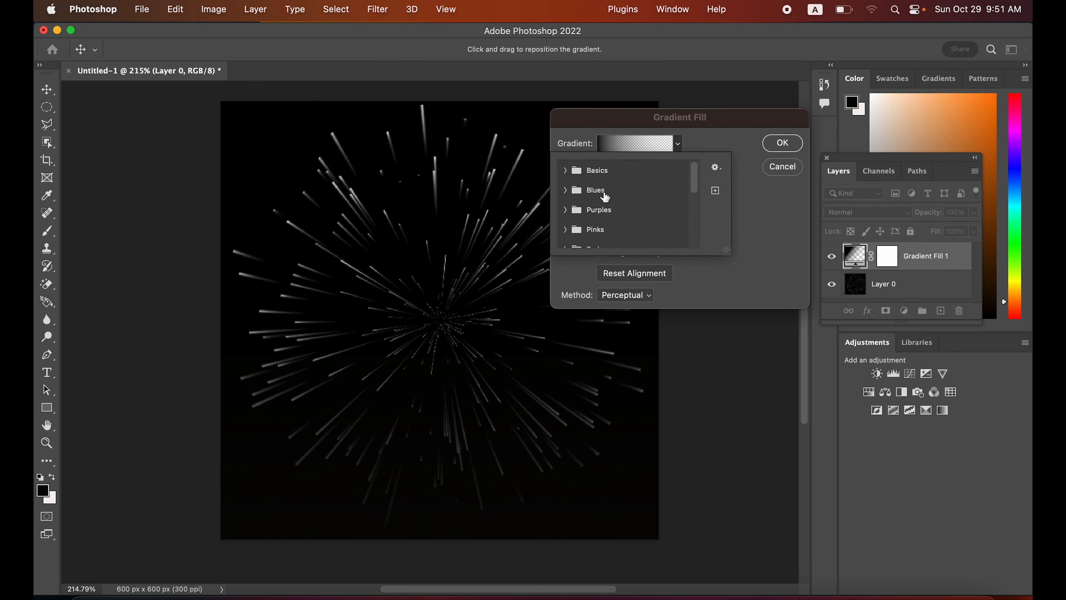
pyautogui.scroll(-1, 600, 204)
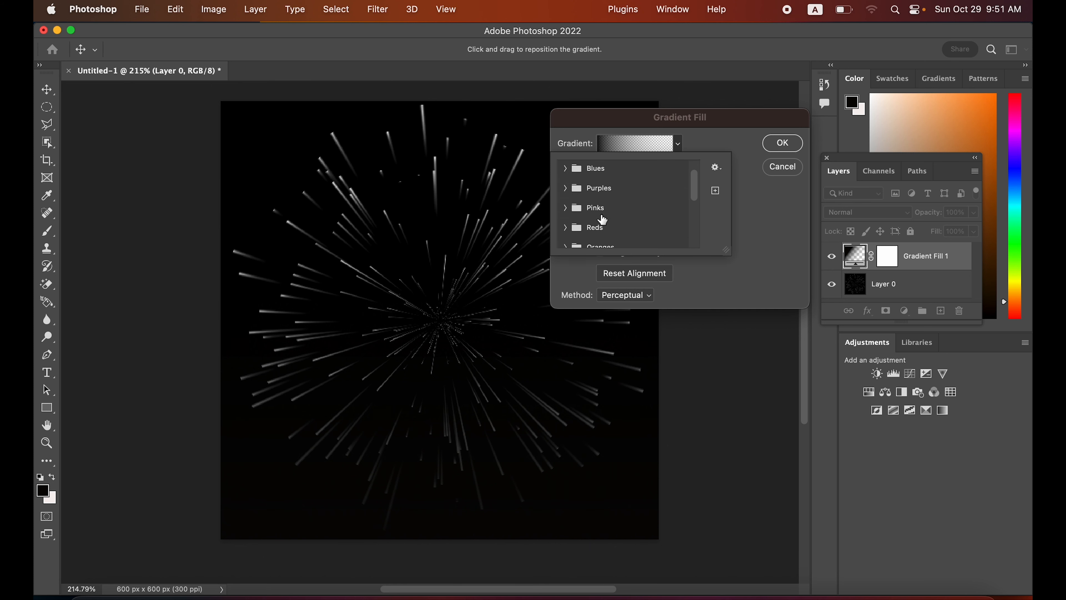
pyautogui.click(570, 193)
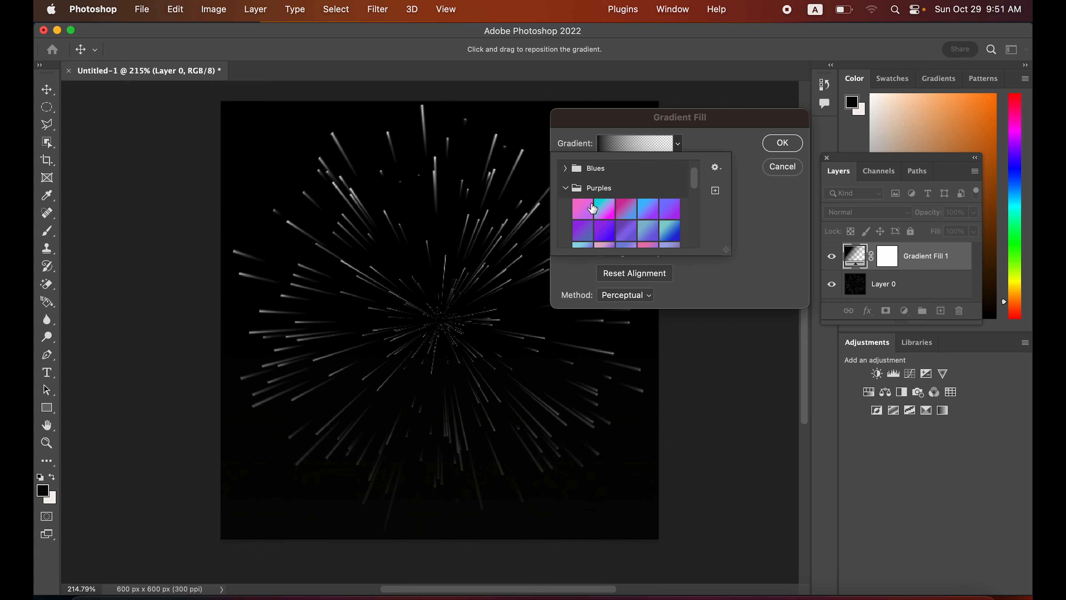
pyautogui.click(606, 209)
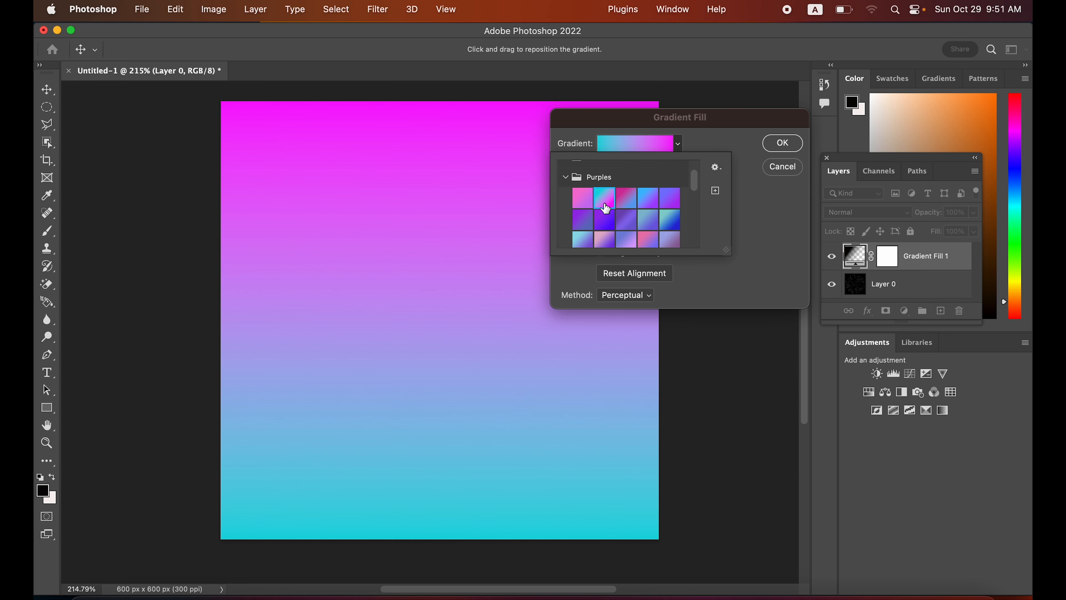
pyautogui.scroll(-1, 610, 215)
pyautogui.click(606, 219)
pyautogui.scroll(-1, 609, 225)
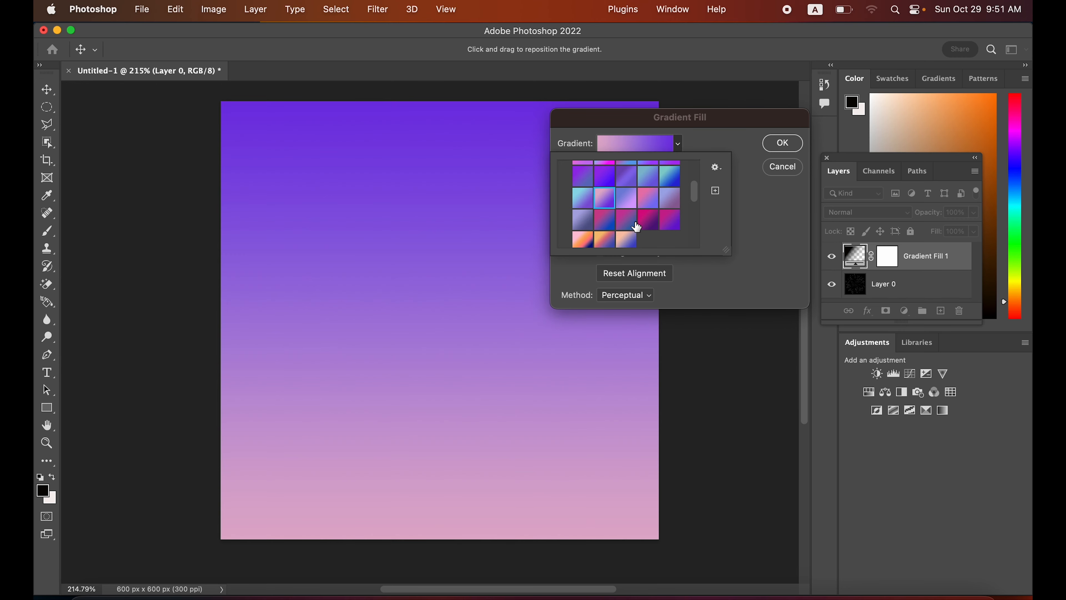
pyautogui.click(649, 223)
pyautogui.click(583, 238)
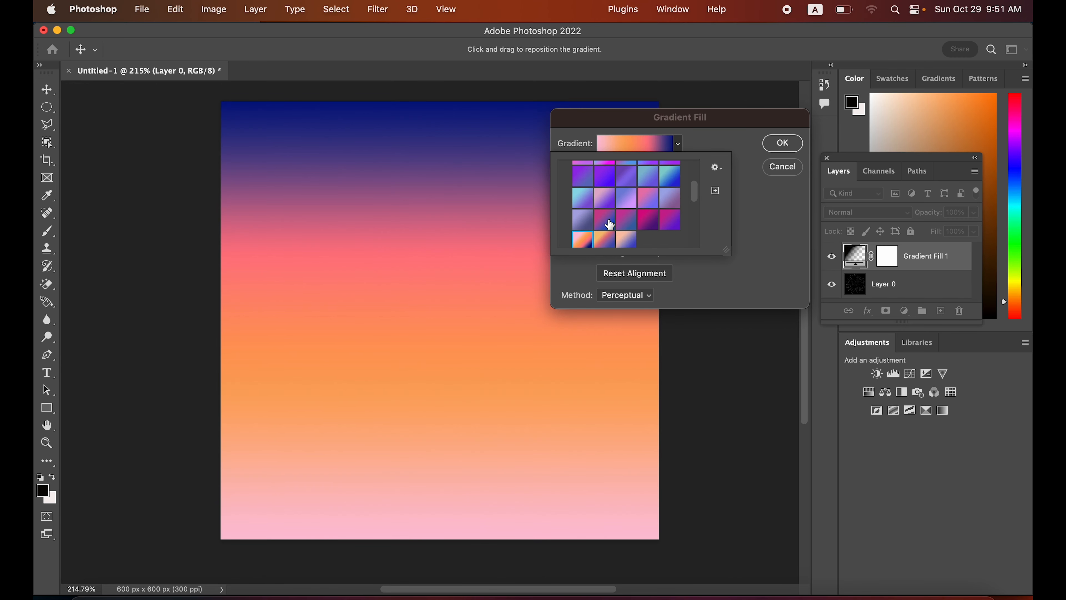
# Look through the Pinks presets and try out other gradients from the Purples group on the fill layer.
pyautogui.scroll(-1, 609, 223)
pyautogui.click(565, 230)
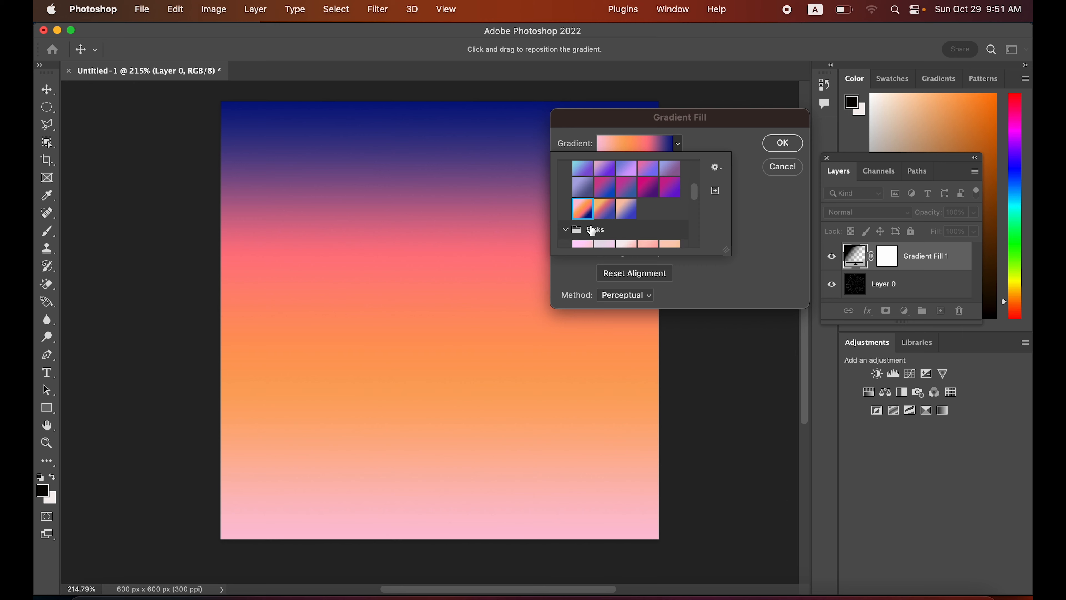
pyautogui.scroll(-3, 600, 229)
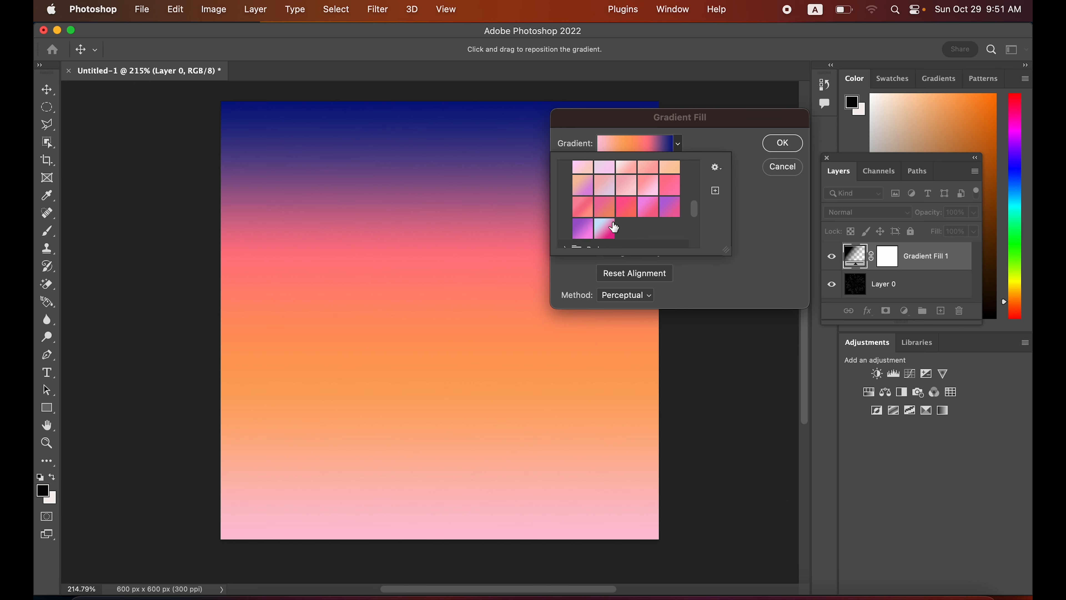
pyautogui.scroll(4, 608, 227)
pyautogui.scroll(3, 613, 227)
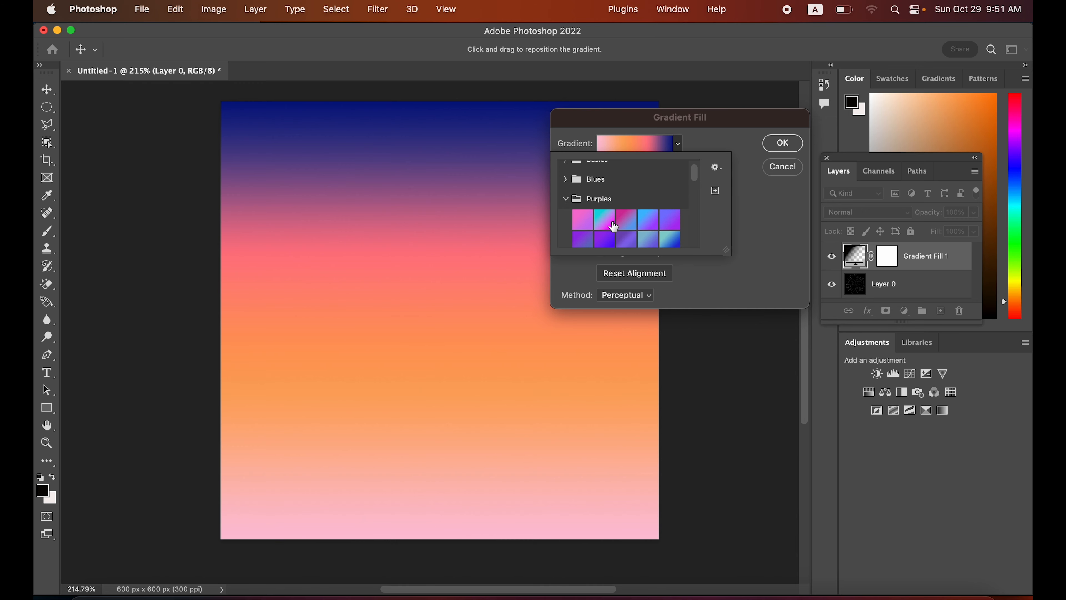
pyautogui.click(610, 226)
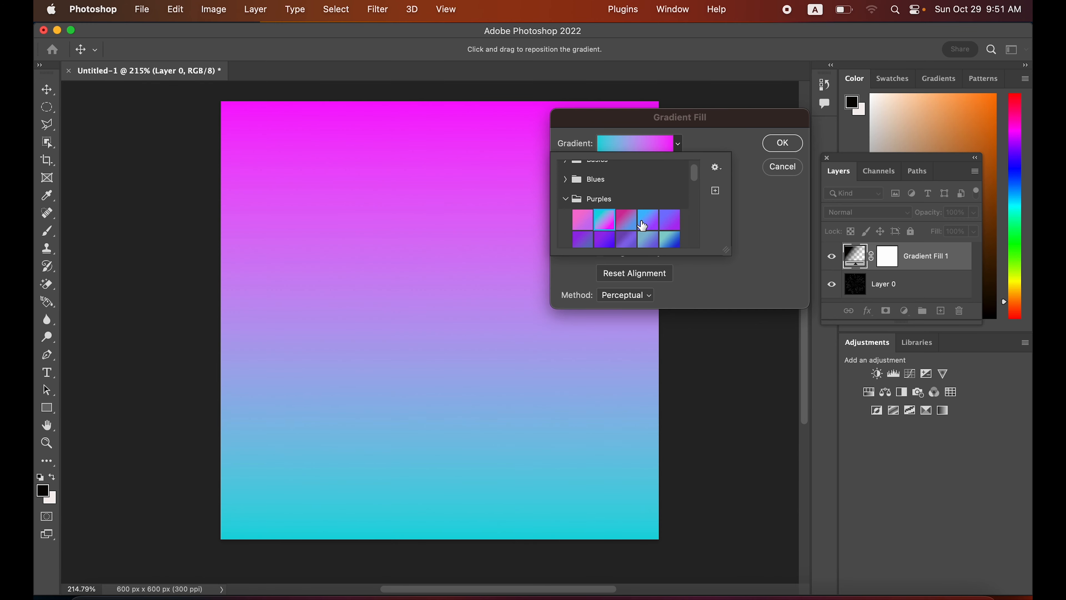
pyautogui.click(647, 220)
pyautogui.scroll(-3, 648, 227)
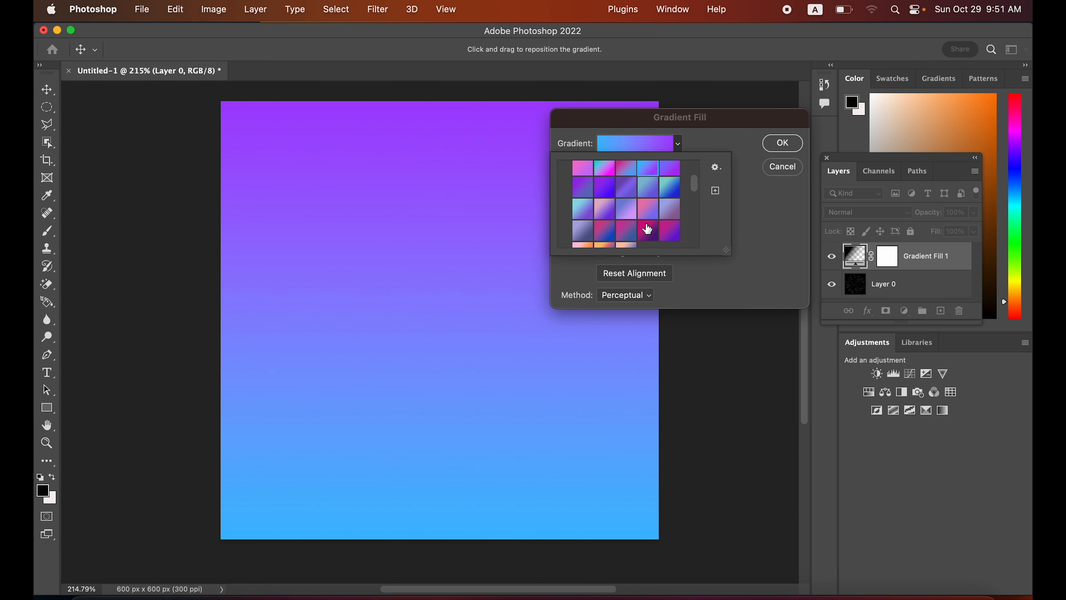
pyautogui.scroll(-1, 648, 229)
pyautogui.click(573, 231)
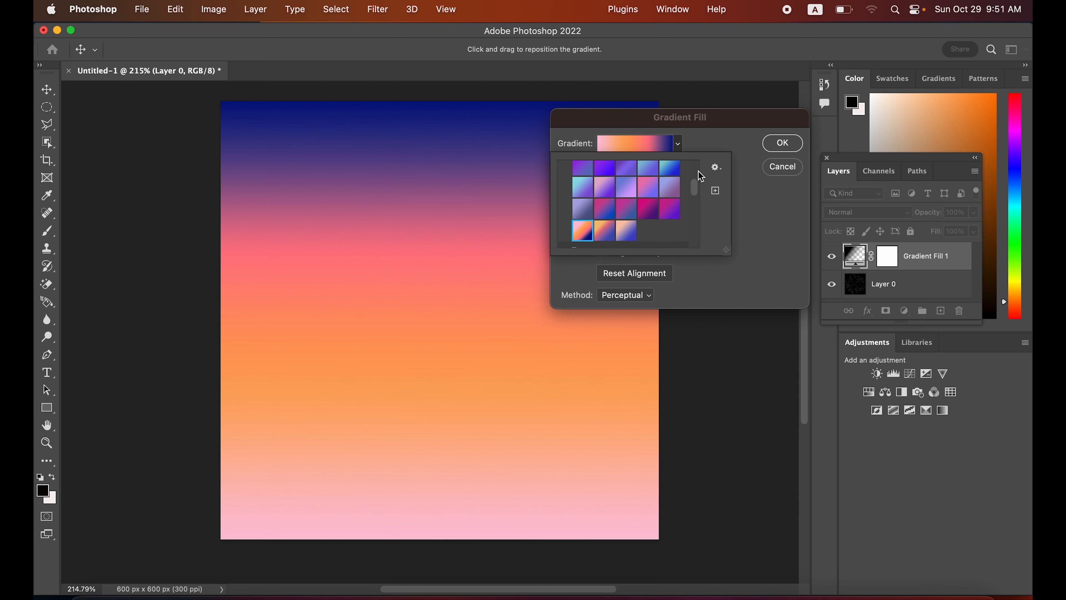
pyautogui.click(671, 172)
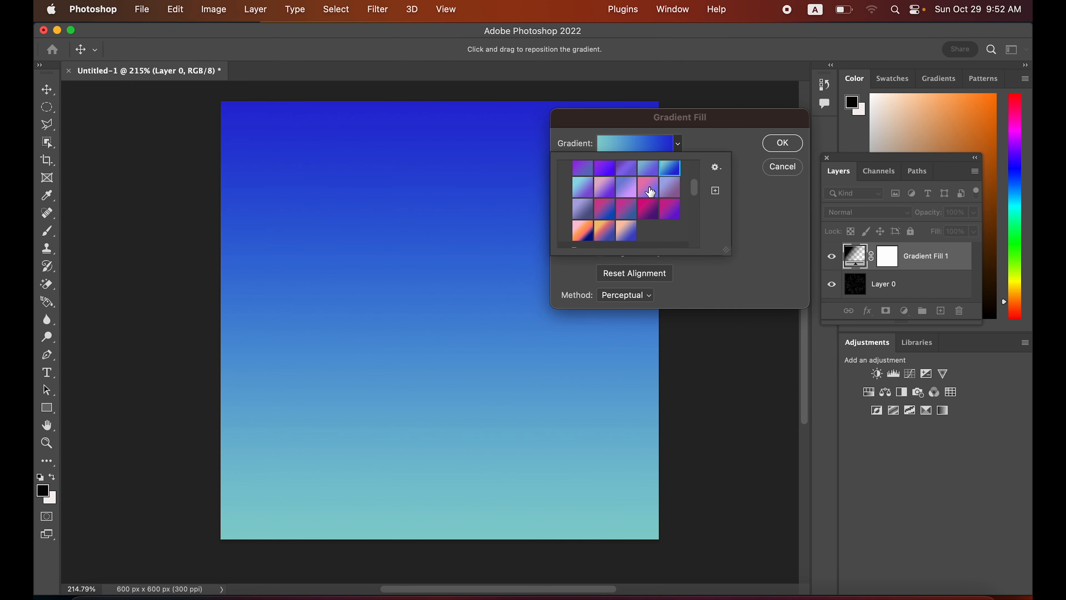
pyautogui.click(650, 192)
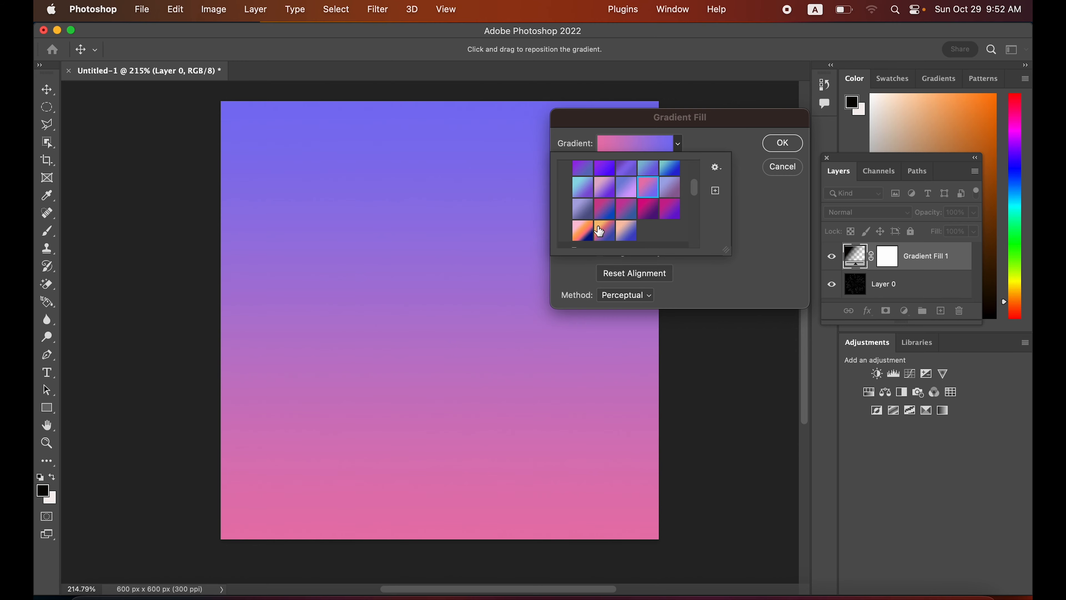
pyautogui.click(582, 231)
pyautogui.click(606, 234)
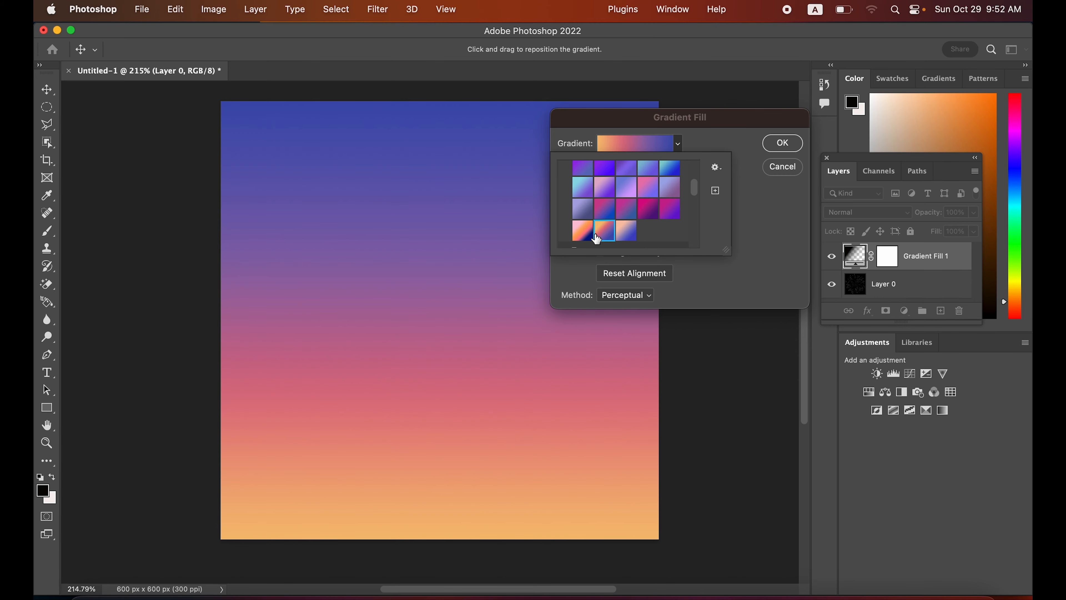
# Apply the pink, orange and navy gradient to the fill layer and set its blend mode to Overlay.
pyautogui.click(581, 232)
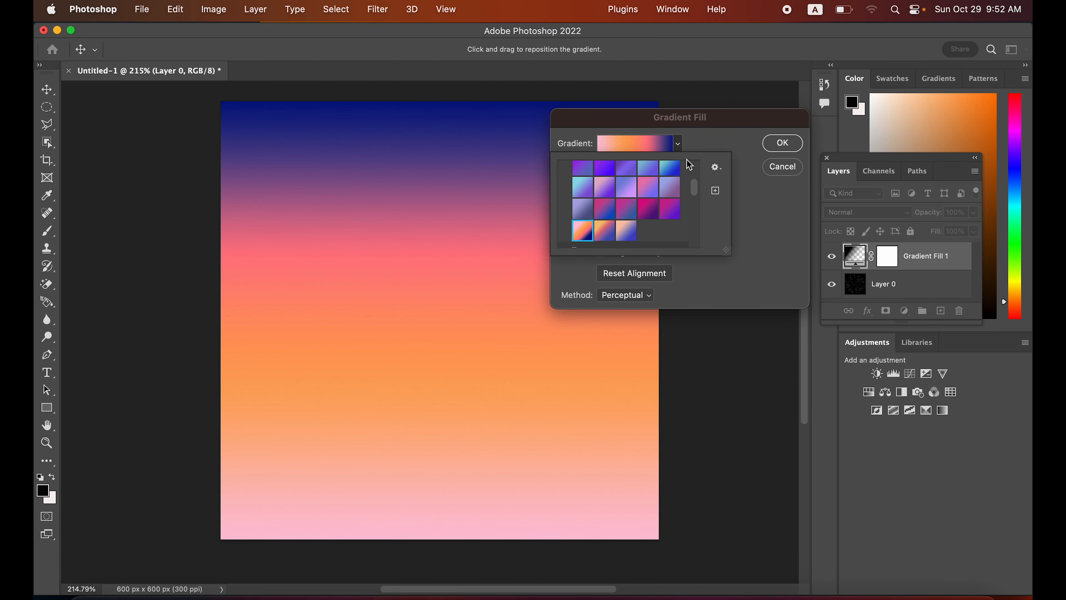
pyautogui.click(775, 150)
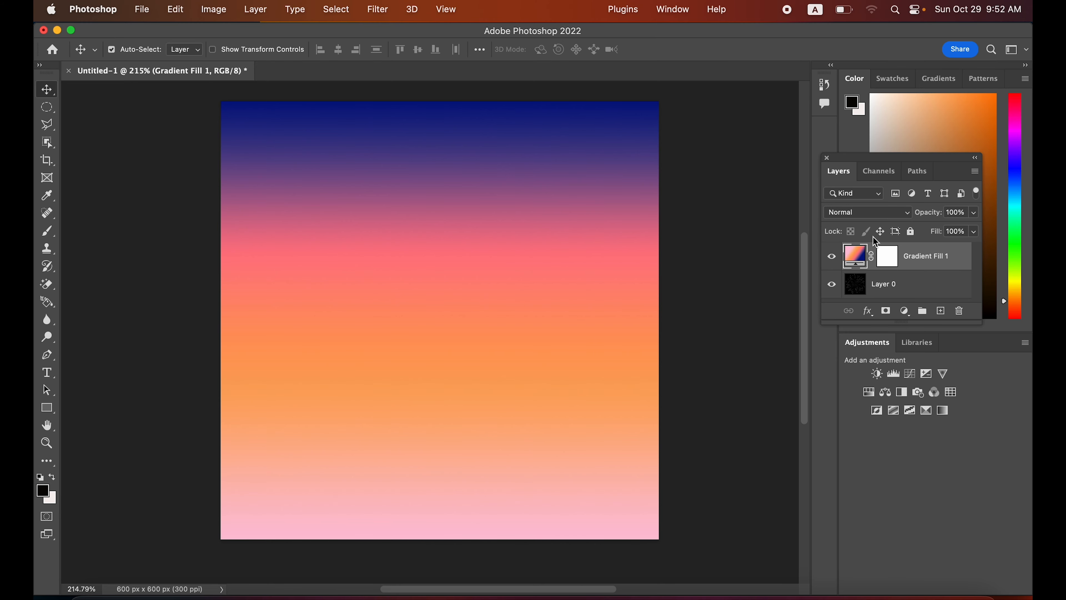
pyautogui.click(909, 217)
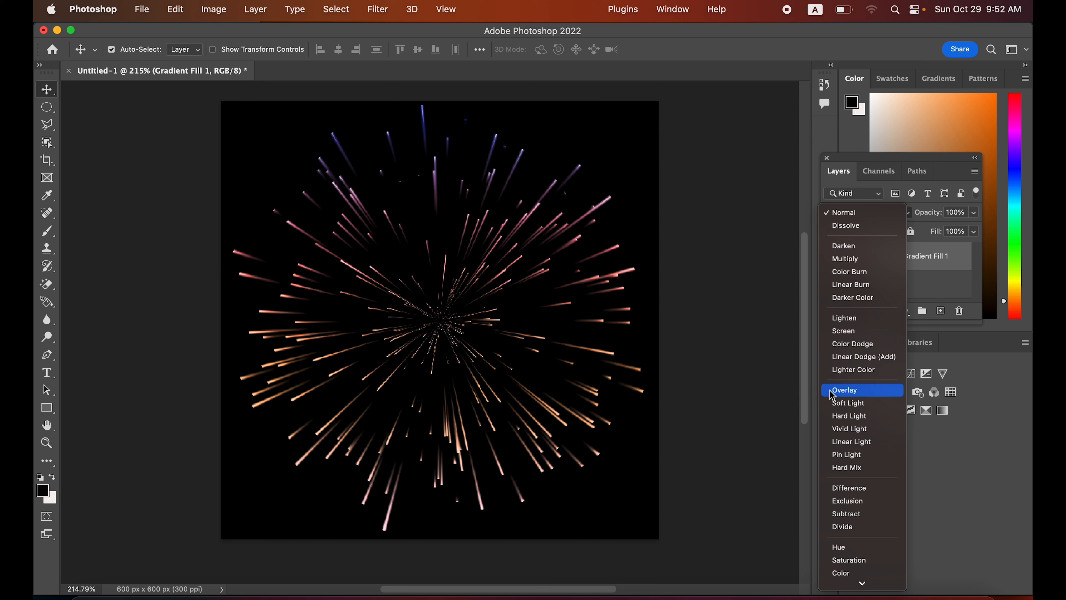
pyautogui.click(845, 391)
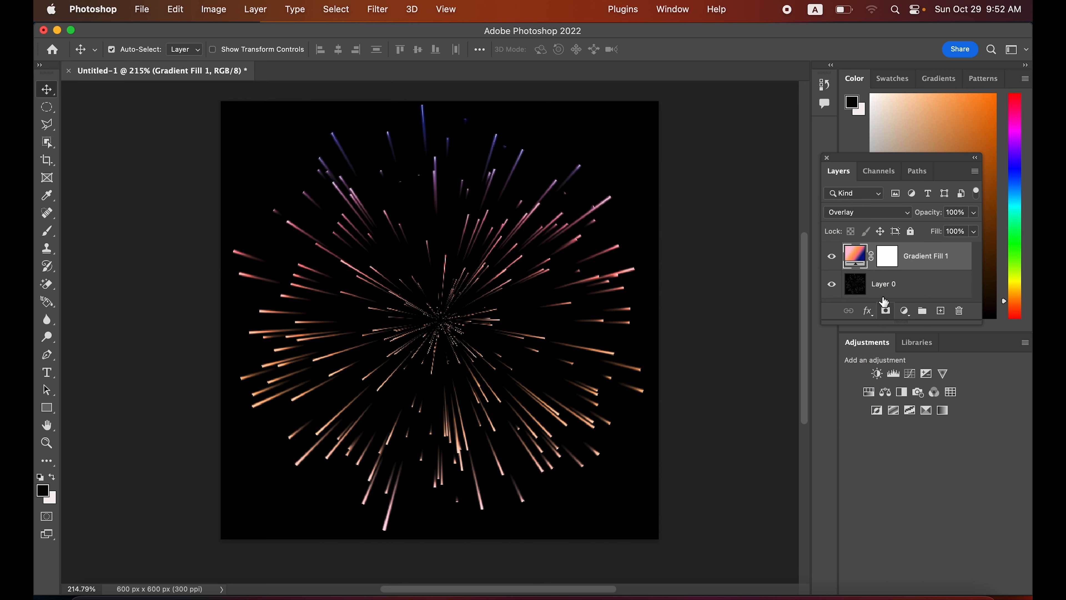
# Flatten the colored burst into a single layer and unlock the flattened background.
pyautogui.scroll(-2, 499, 311)
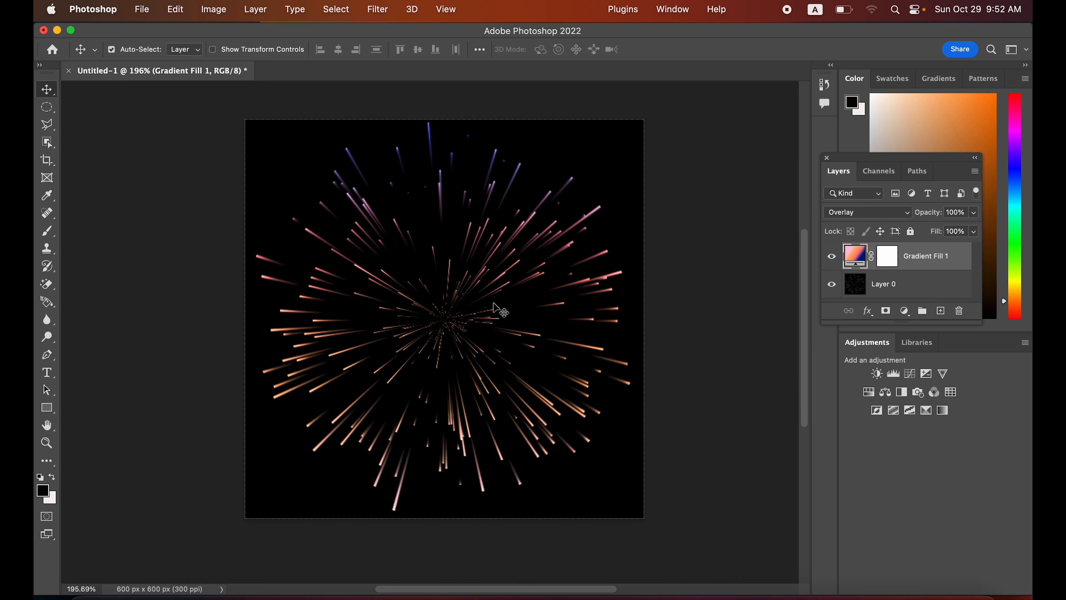
pyautogui.click(257, 10)
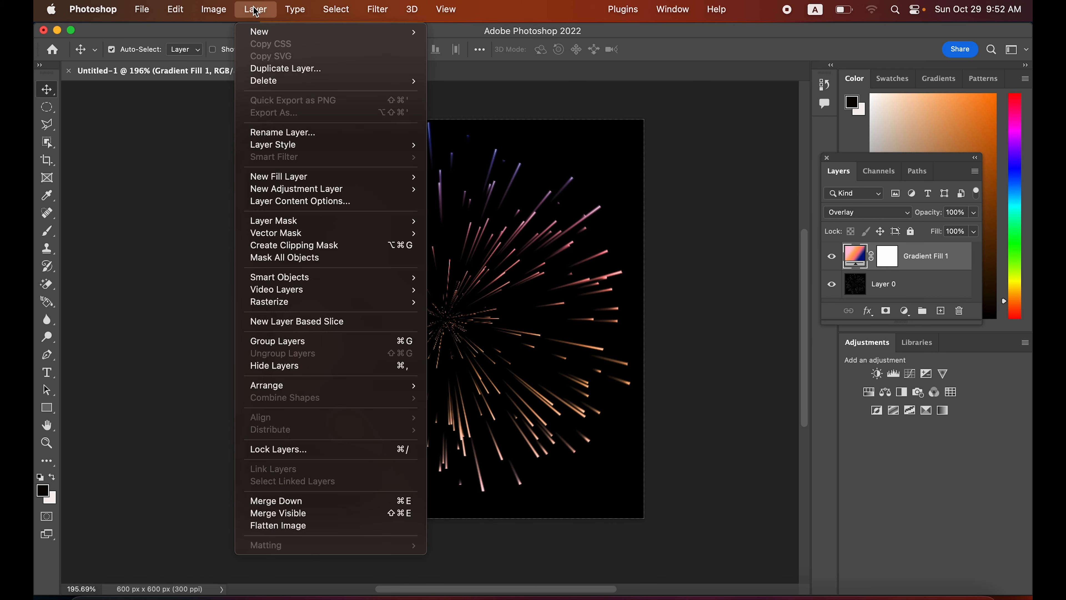
pyautogui.click(295, 526)
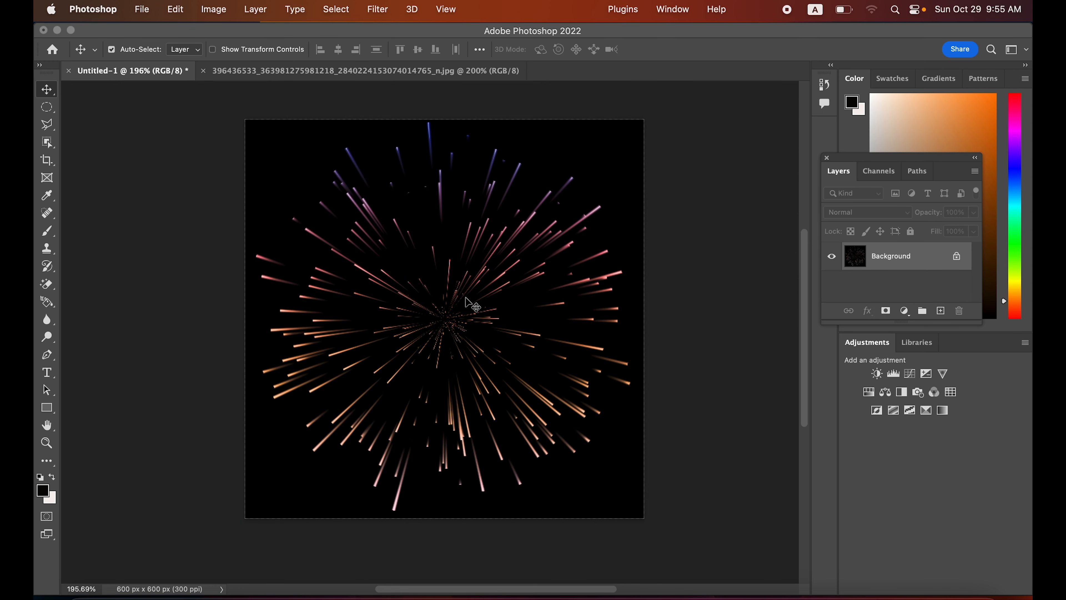
pyautogui.click(957, 258)
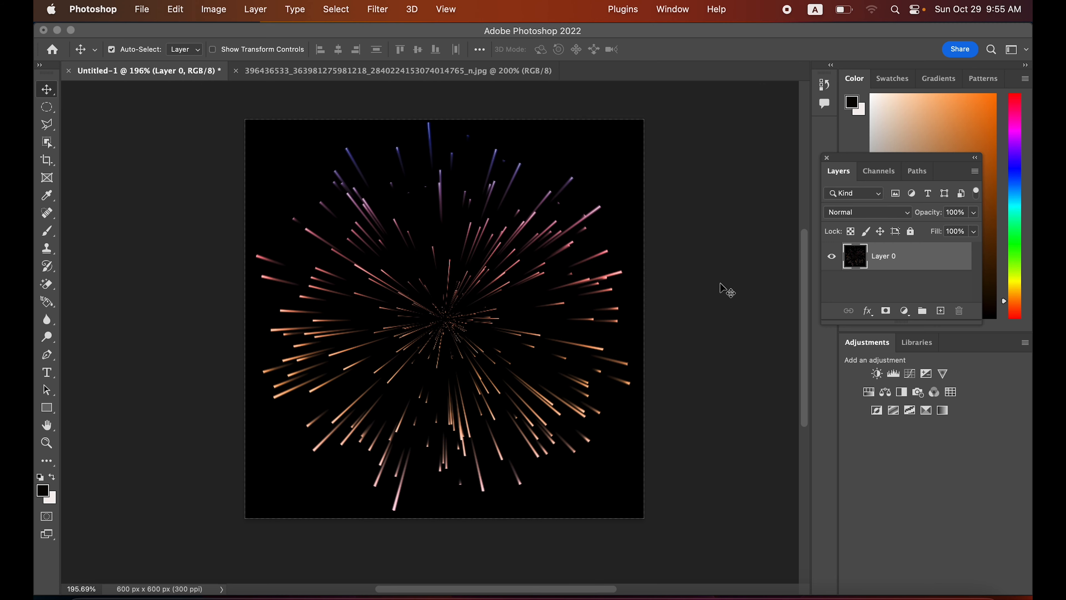
# Copy the fireworks layer into the open pagoda night photo document.
pyautogui.moveTo(326, 268); pyautogui.dragTo(388, 78)
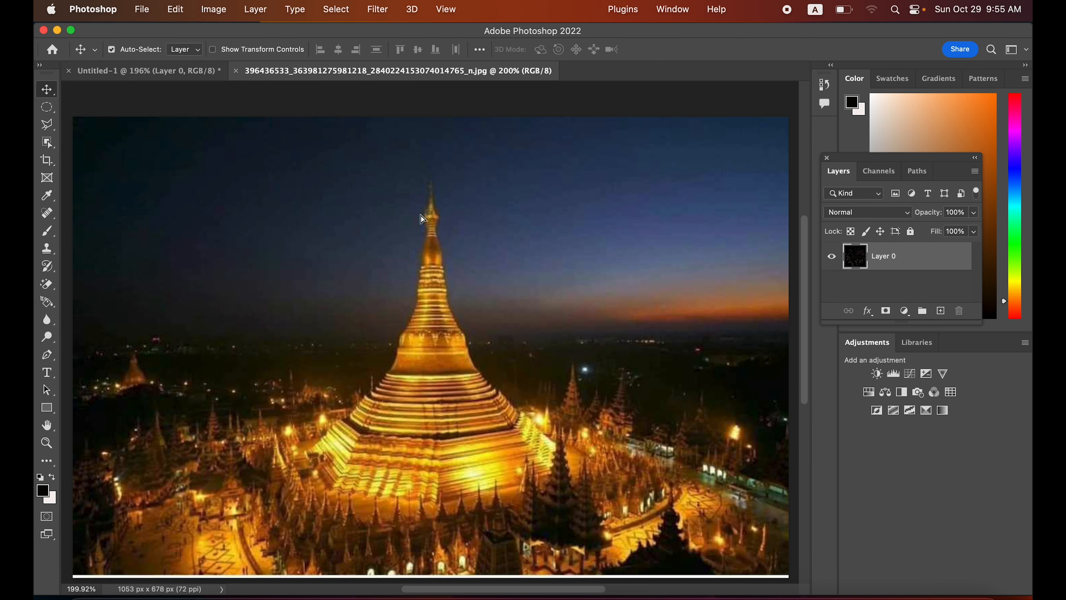
pyautogui.moveTo(293, 264); pyautogui.dragTo(318, 294)
pyautogui.moveTo(295, 231); pyautogui.dragTo(295, 287)
# Scale the fireworks layer to about 94% and place it over the upper left part of the pagoda photo.
pyautogui.hotkey('ctrl', 't')
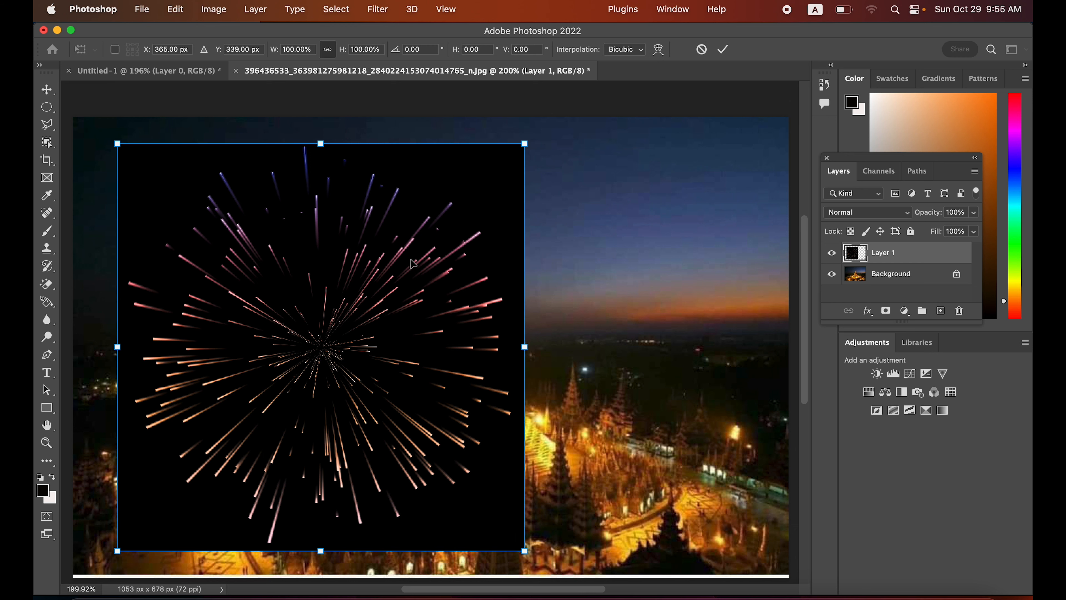
pyautogui.moveTo(525, 144); pyautogui.dragTo(501, 161)
pyautogui.moveTo(380, 250); pyautogui.dragTo(355, 206)
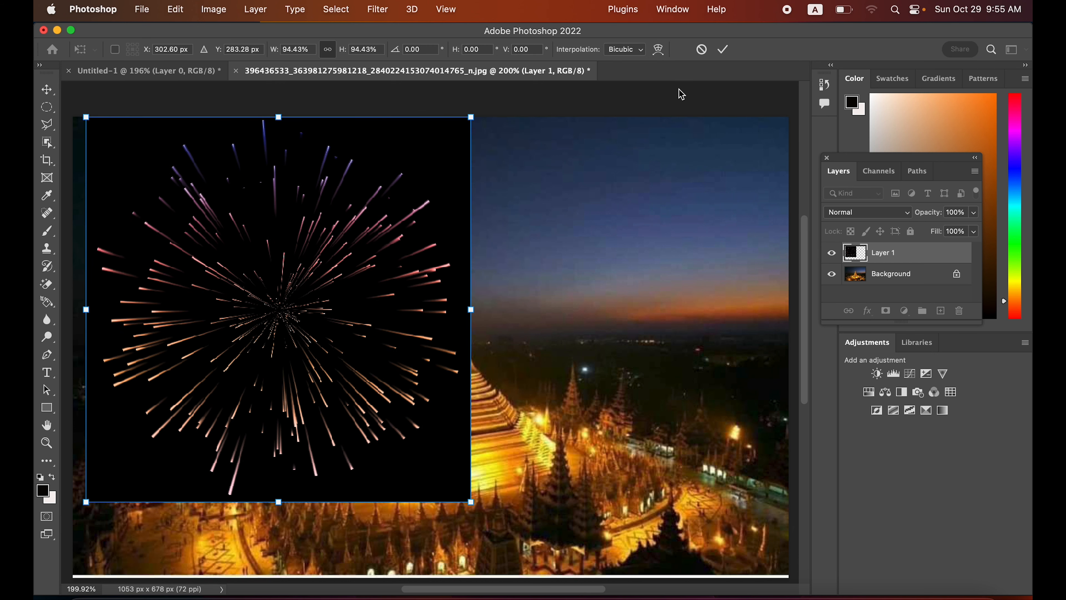
pyautogui.click(723, 49)
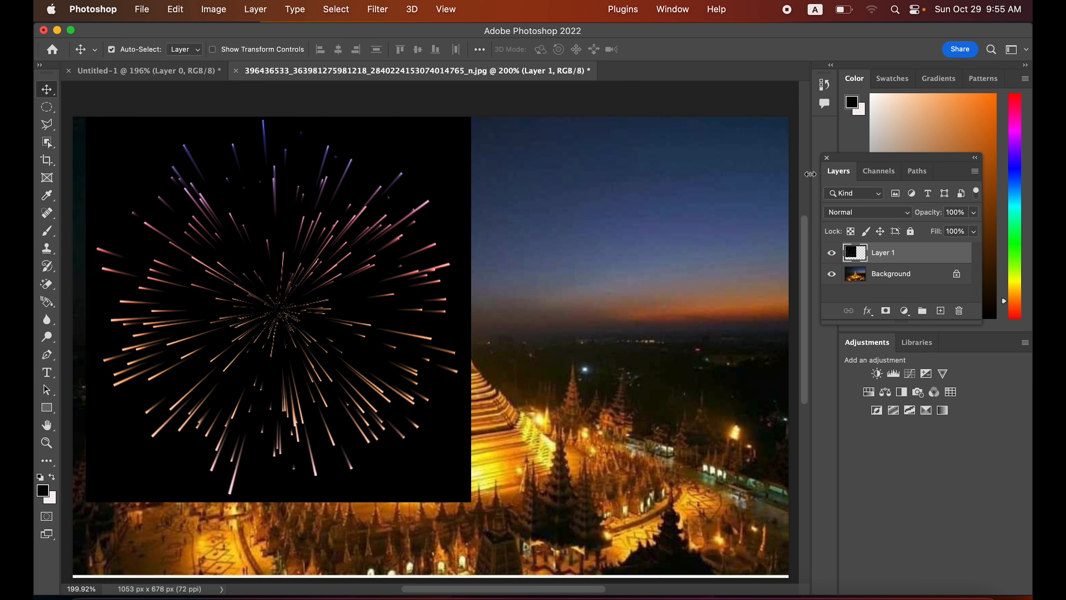
# Set the fireworks layer's blend mode to Screen and shift it slightly up and to the left.
pyautogui.click(904, 215)
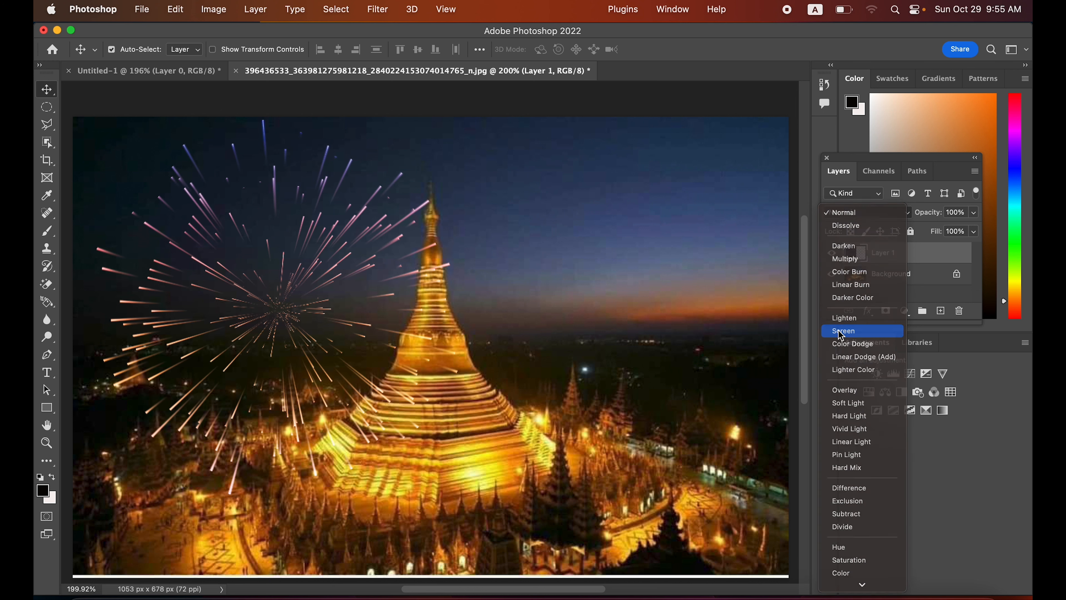
pyautogui.click(839, 331)
pyautogui.moveTo(214, 310); pyautogui.dragTo(191, 296)
# Scale the fireworks layer down to 52% and position it in the upper left sky beside the pagoda.
pyautogui.hotkey('ctrl', 't')
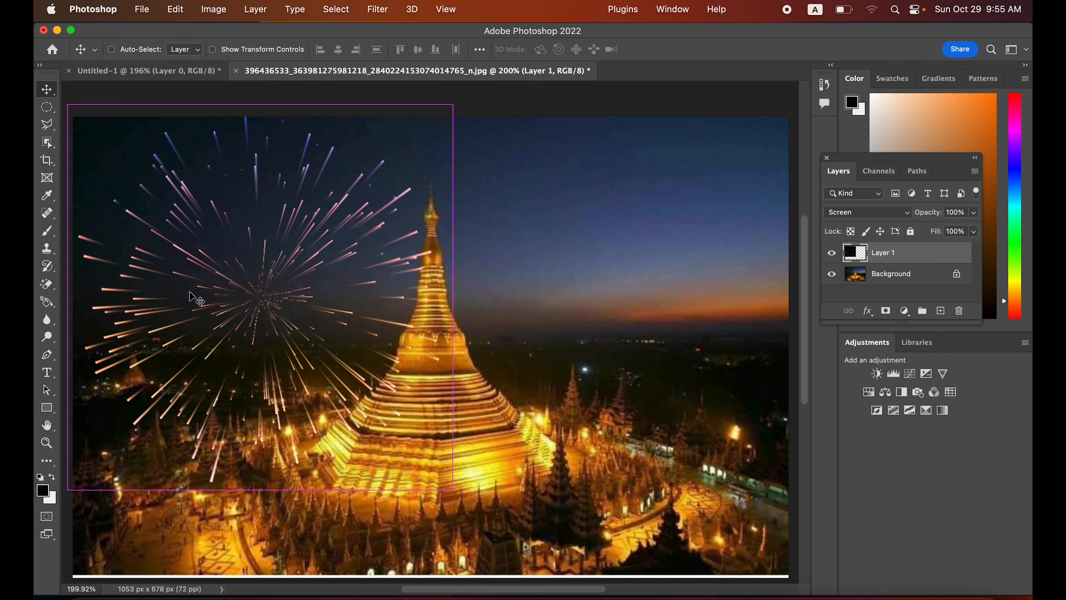
pyautogui.moveTo(453, 106); pyautogui.dragTo(342, 215)
pyautogui.moveTo(250, 324); pyautogui.dragTo(271, 234)
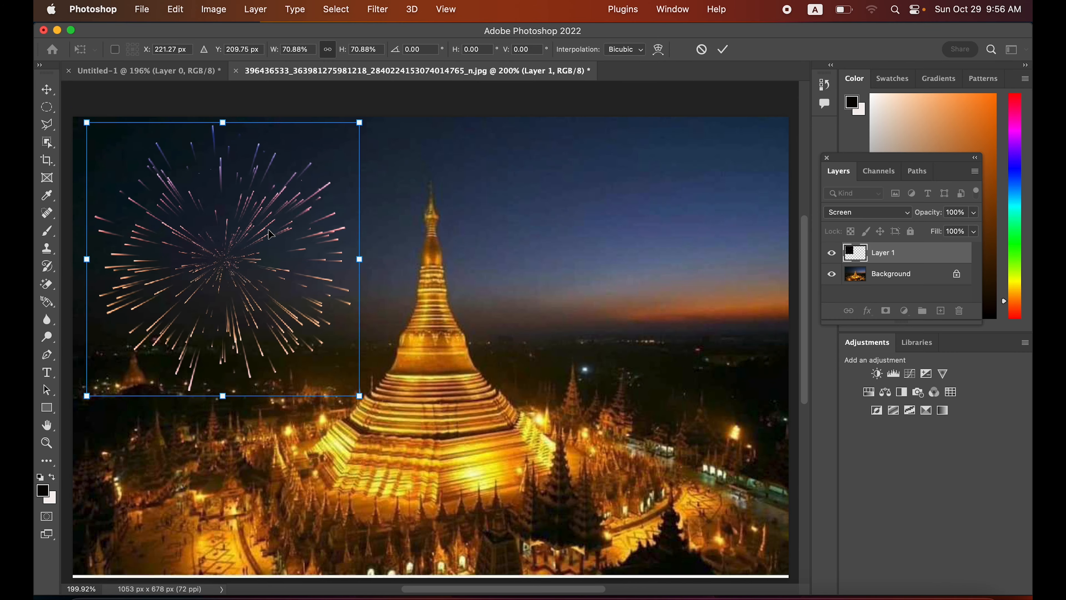
pyautogui.moveTo(359, 121); pyautogui.dragTo(288, 196)
pyautogui.moveTo(229, 268); pyautogui.dragTo(230, 212)
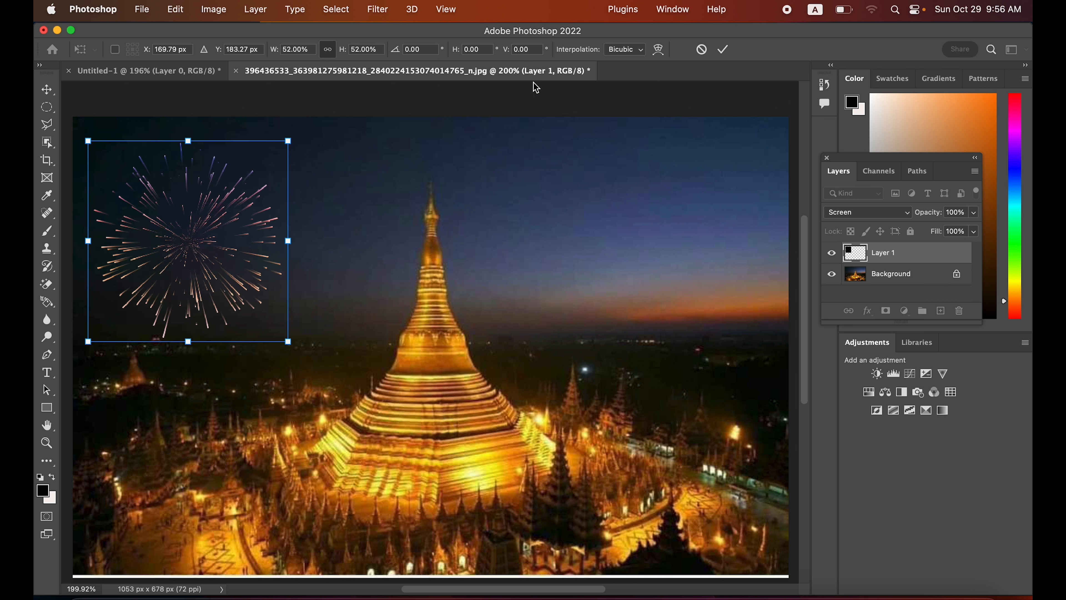
pyautogui.click(725, 48)
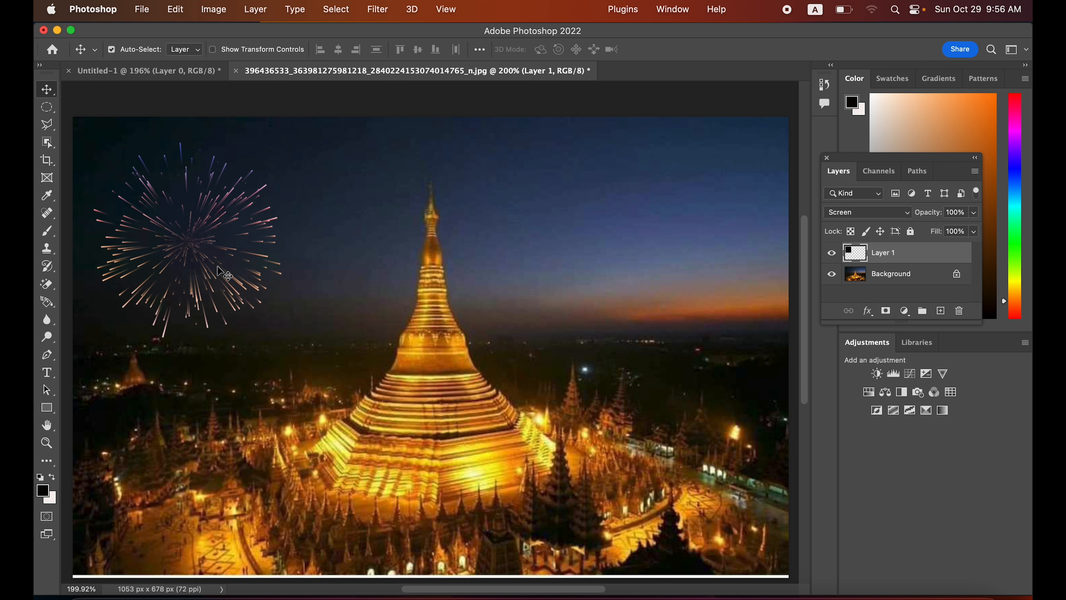
# Duplicate the fireworks burst three times across the night sky, undoing the surplus fourth copy.
pyautogui.moveTo(217, 266); pyautogui.dragTo(583, 168)
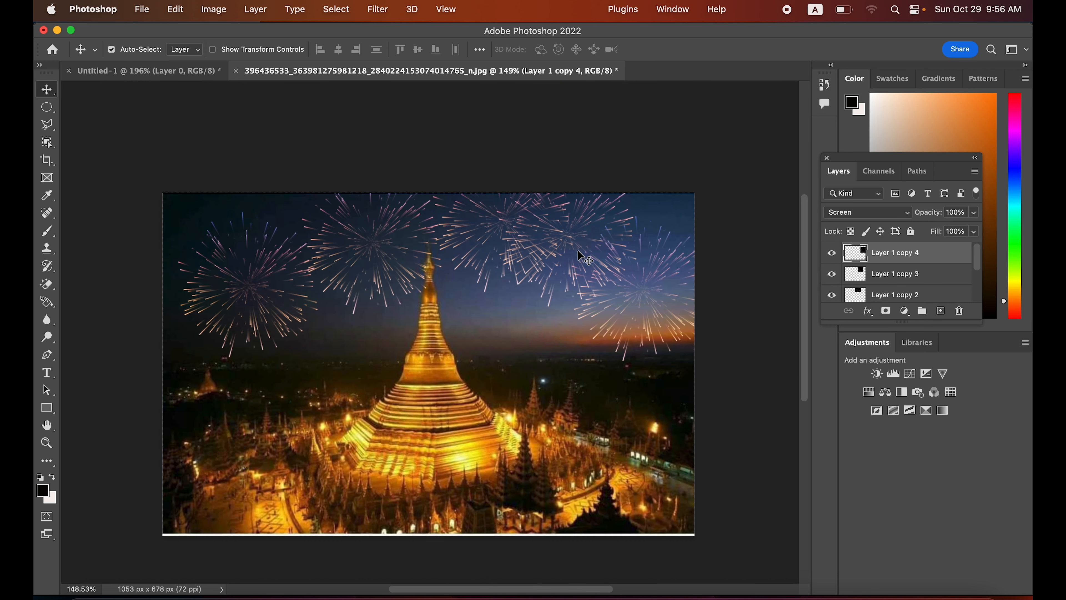
pyautogui.press('super+z')
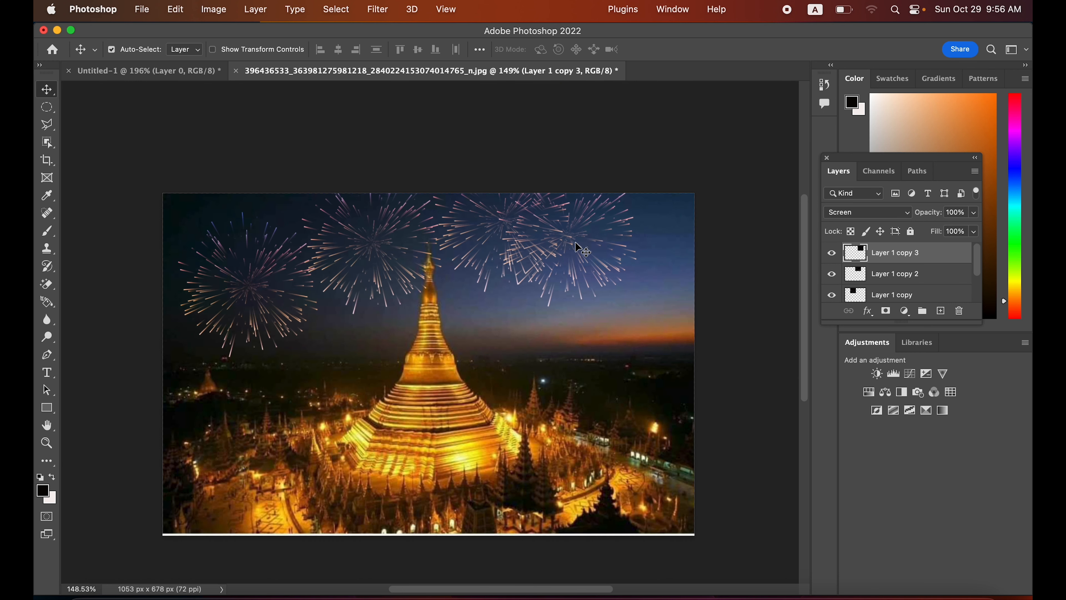
# Spread the four fireworks bursts in an arc above the pagoda, with the two outer bursts lower than the two inner ones.
pyautogui.moveTo(575, 242); pyautogui.dragTo(640, 276)
pyautogui.moveTo(248, 298); pyautogui.dragTo(238, 262)
pyautogui.moveTo(369, 248); pyautogui.dragTo(361, 257)
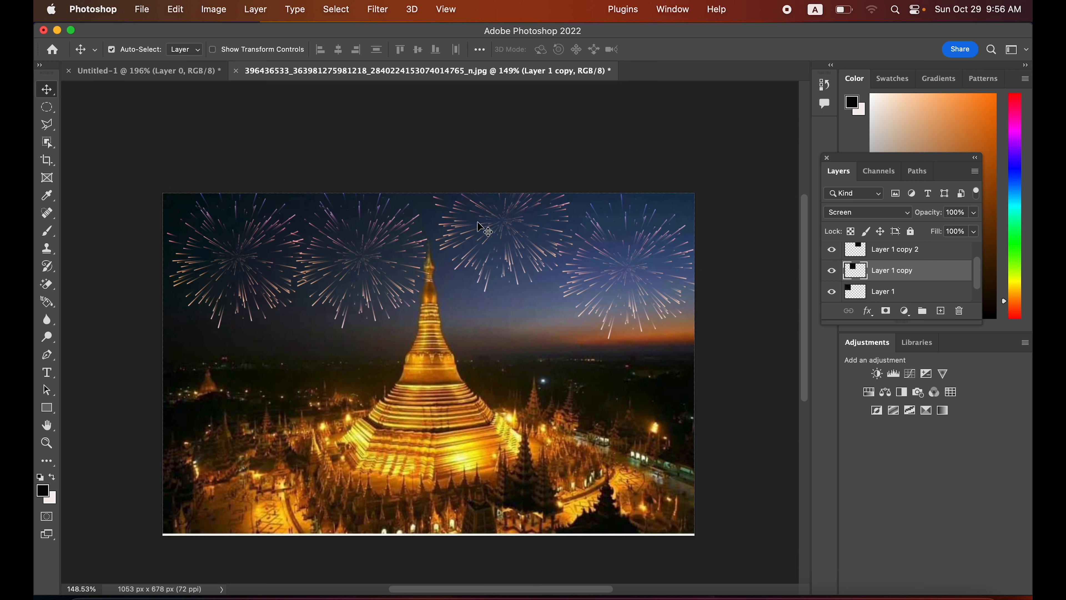
pyautogui.moveTo(478, 227); pyautogui.dragTo(534, 233)
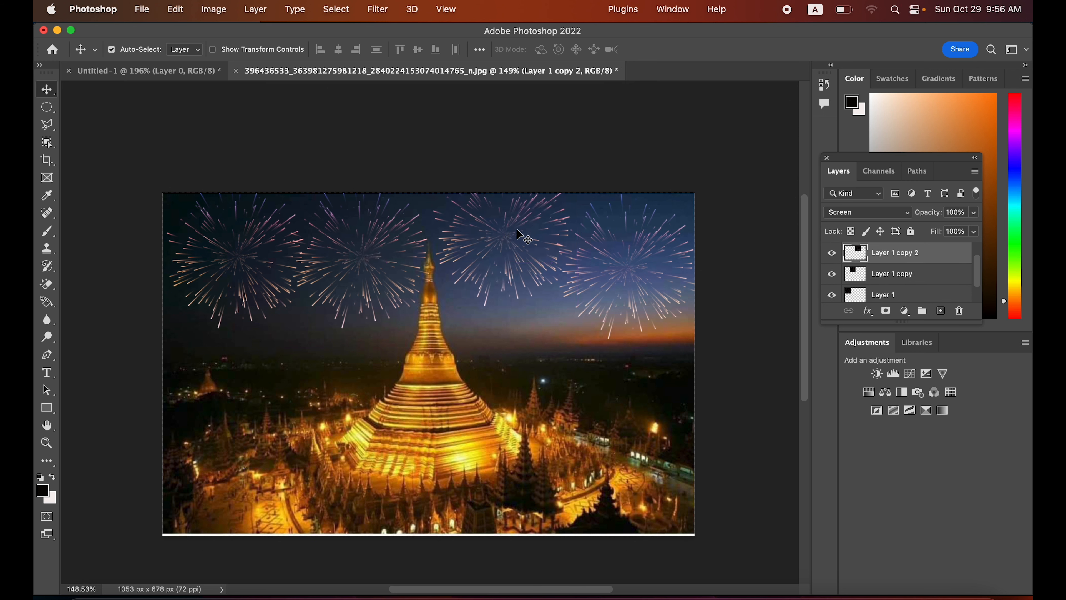
pyautogui.moveTo(248, 278); pyautogui.dragTo(264, 336)
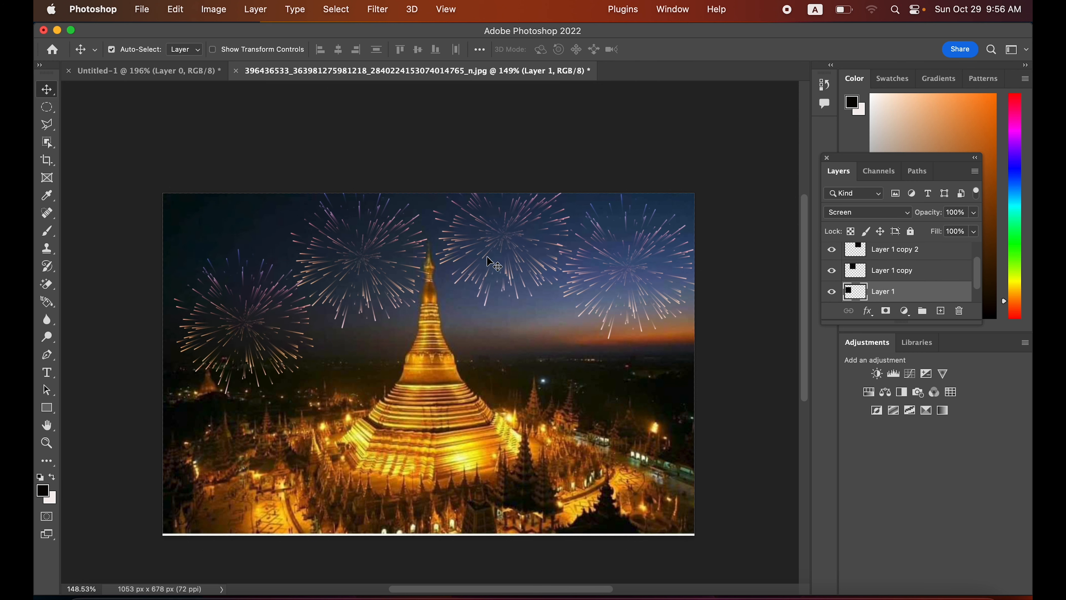
pyautogui.moveTo(499, 250); pyautogui.dragTo(504, 264)
pyautogui.moveTo(634, 254); pyautogui.dragTo(634, 276)
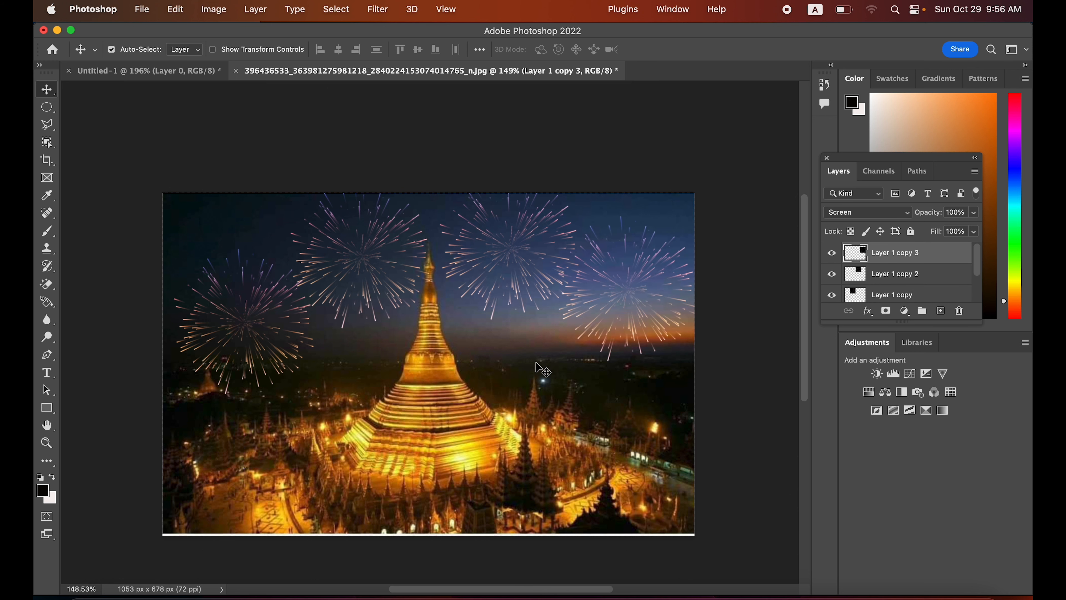
# Examine the blending and spacing of the fireworks over the pagoda photo at different magnifications.
pyautogui.scroll(-3, 514, 407)
pyautogui.scroll(2, 521, 410)
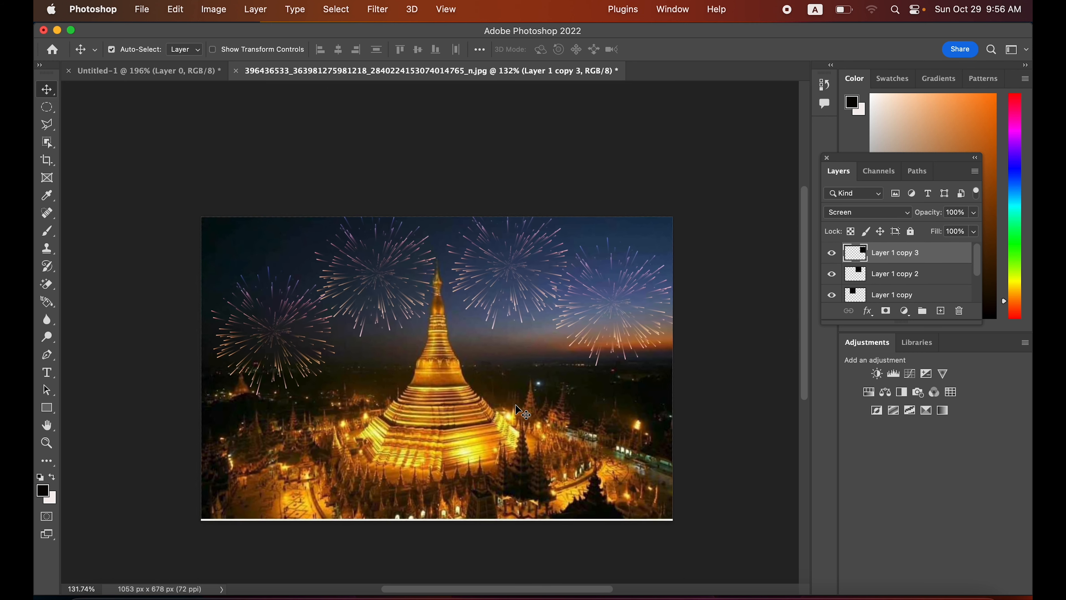
pyautogui.scroll(3, 525, 395)
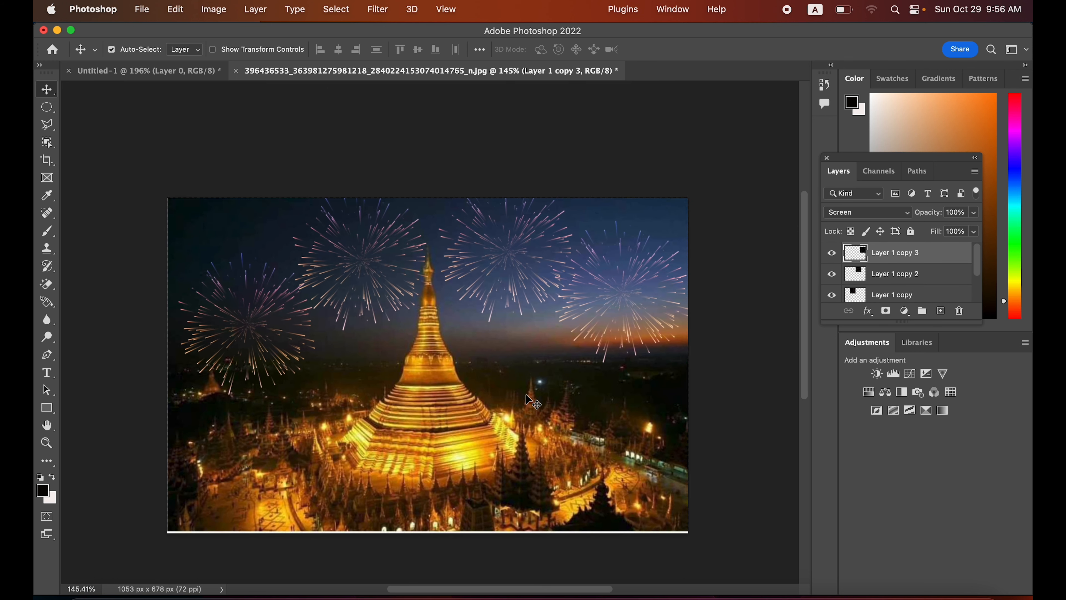
pyautogui.scroll(-3, 526, 394)
pyautogui.scroll(3, 525, 394)
pyautogui.scroll(-4, 526, 394)
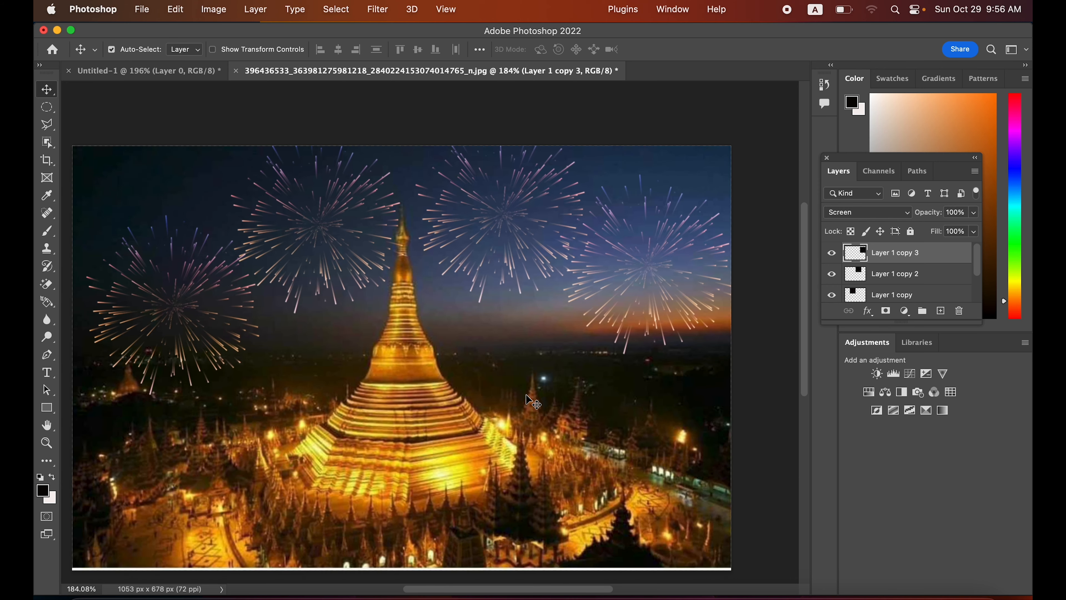
pyautogui.scroll(2, 527, 394)
pyautogui.scroll(-2, 526, 394)
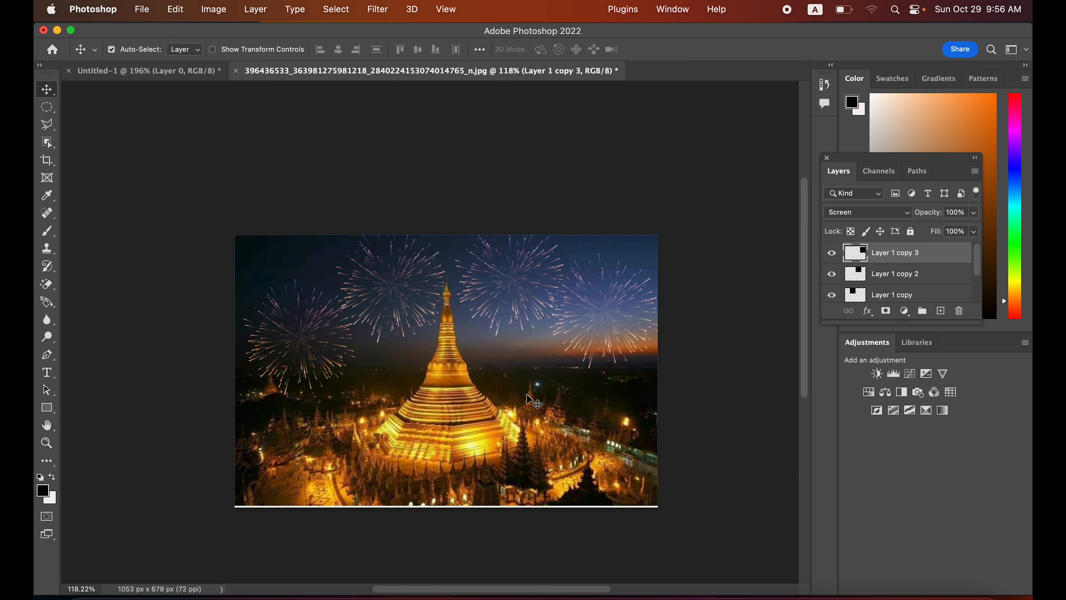
pyautogui.scroll(2, 526, 394)
pyautogui.scroll(1, 526, 395)
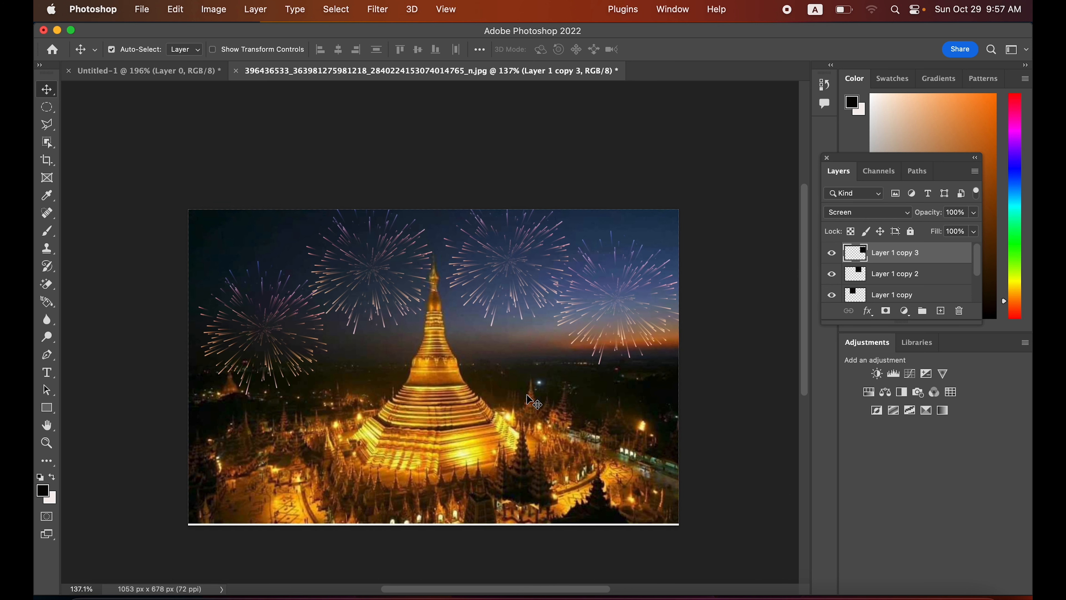